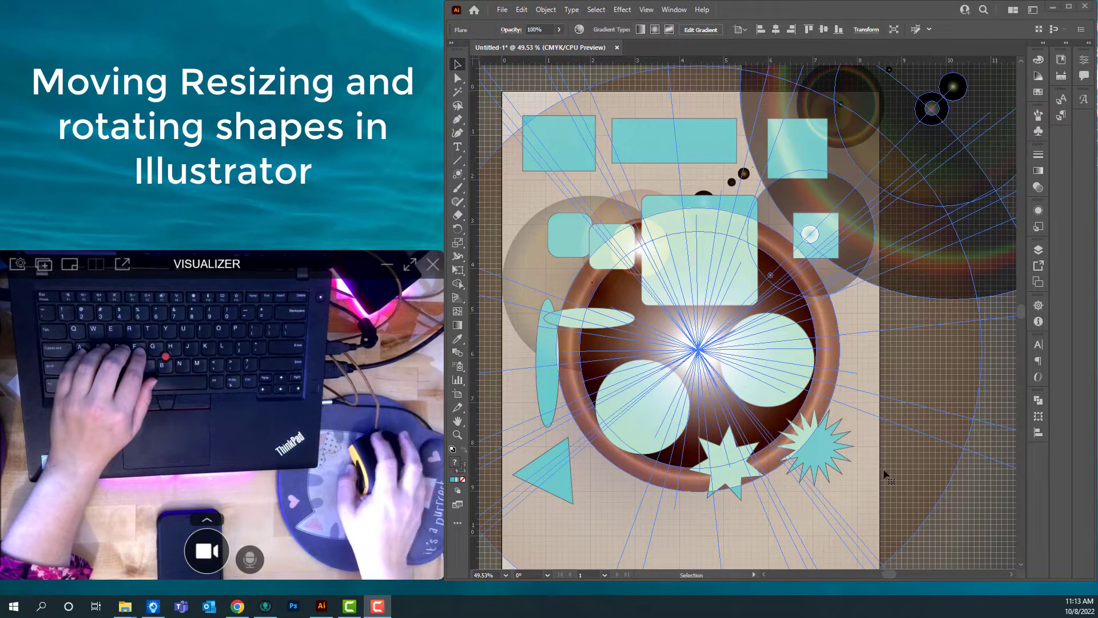
Step: Delete the lens flare objects covering the shapes on the artboard
scroll(863, 454, "down", 3)
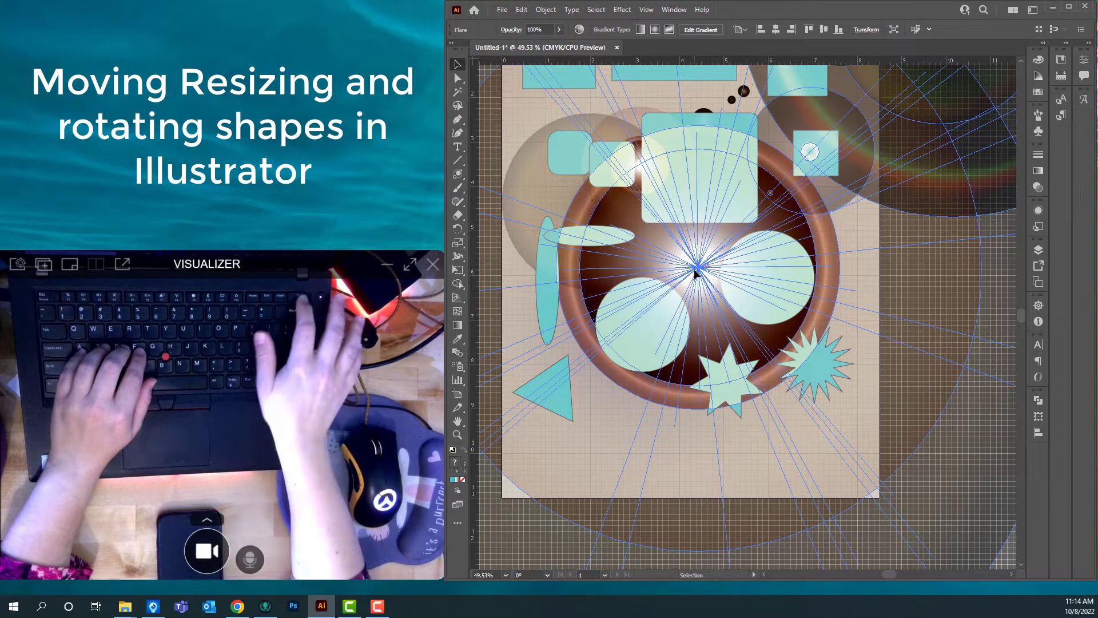
key("Delete")
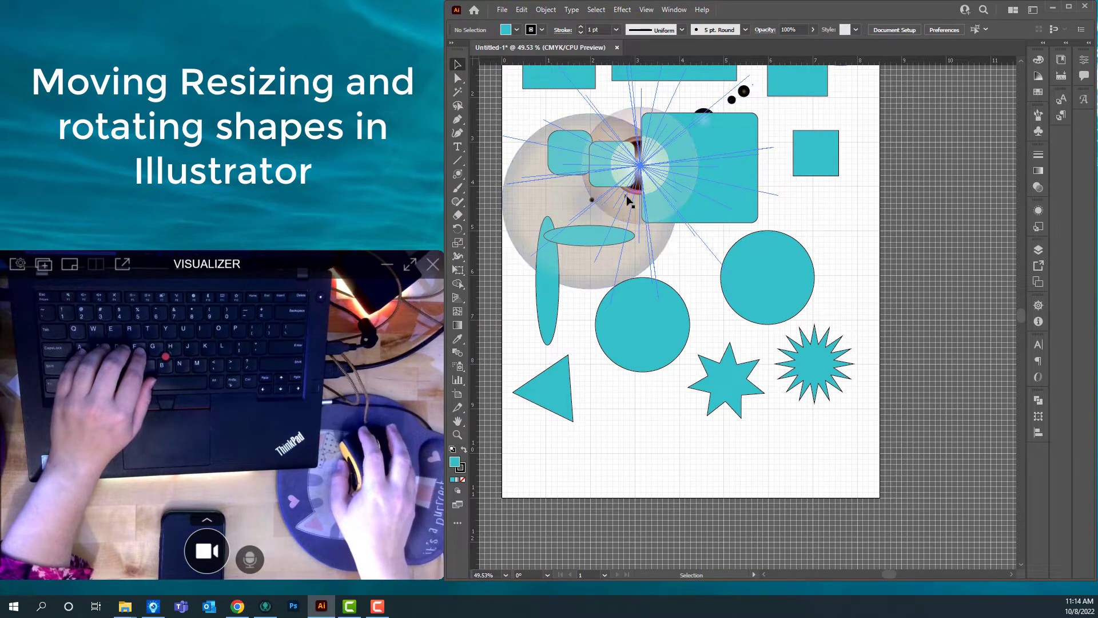
left_click(743, 92)
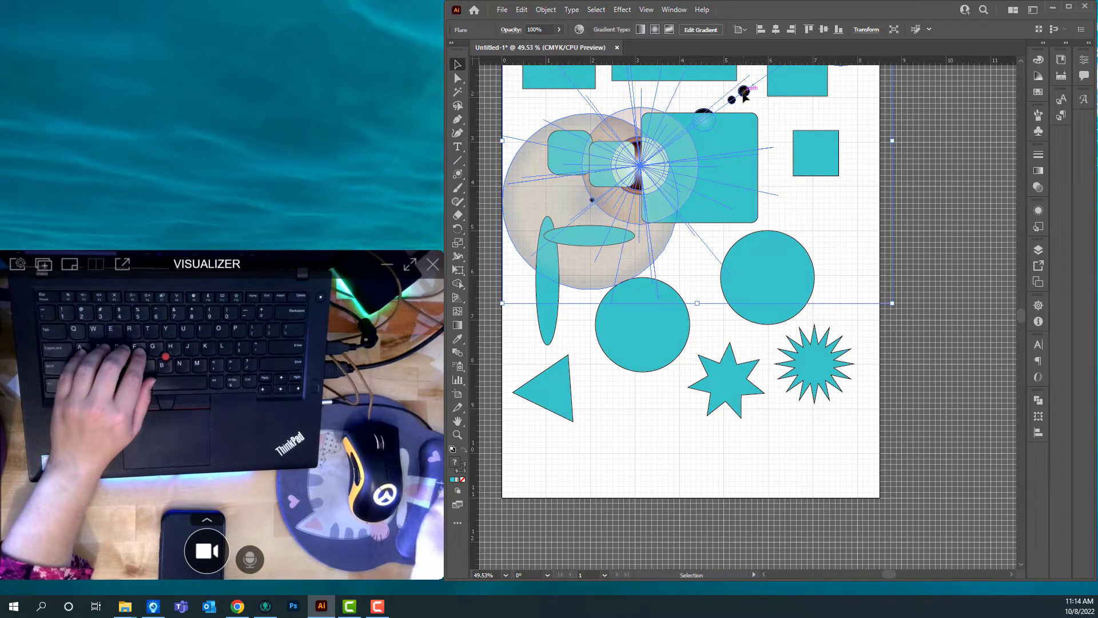
scroll(750, 126, "up", 4)
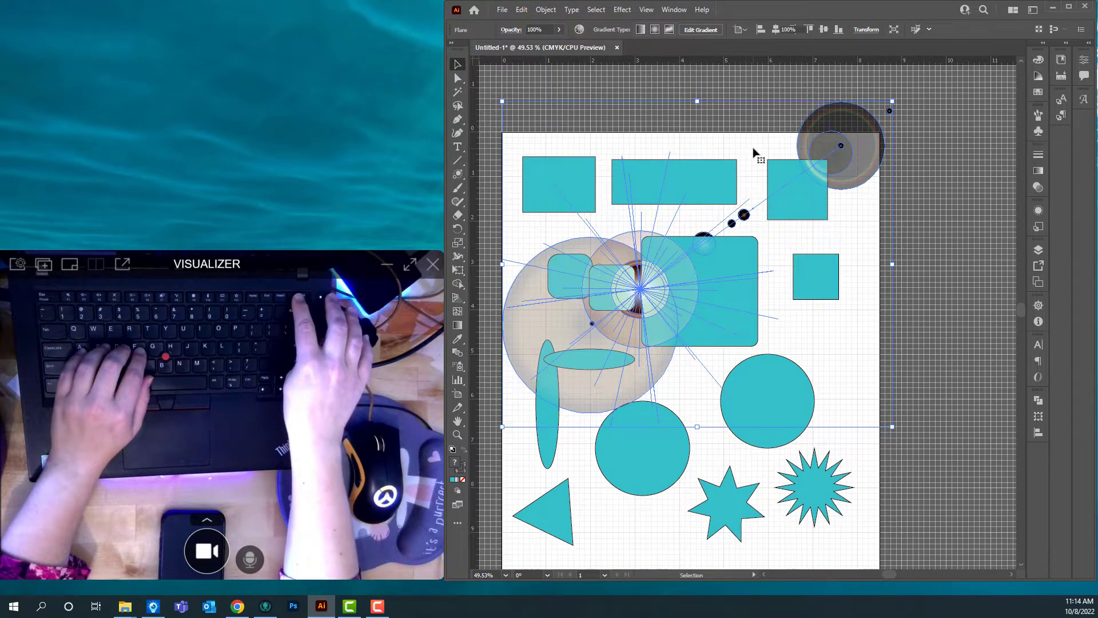
key("Delete")
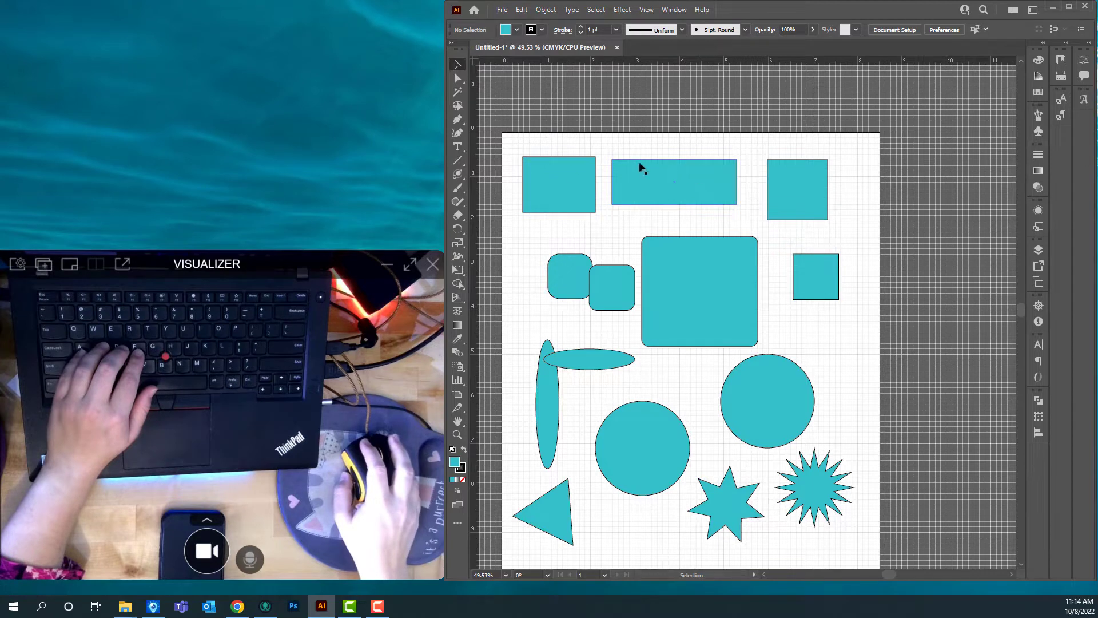
Step: Flatten the rectangle in the page's upper-left corner and widen it into a long thin bar reaching about the 5-inch ruler mark
left_click(537, 170)
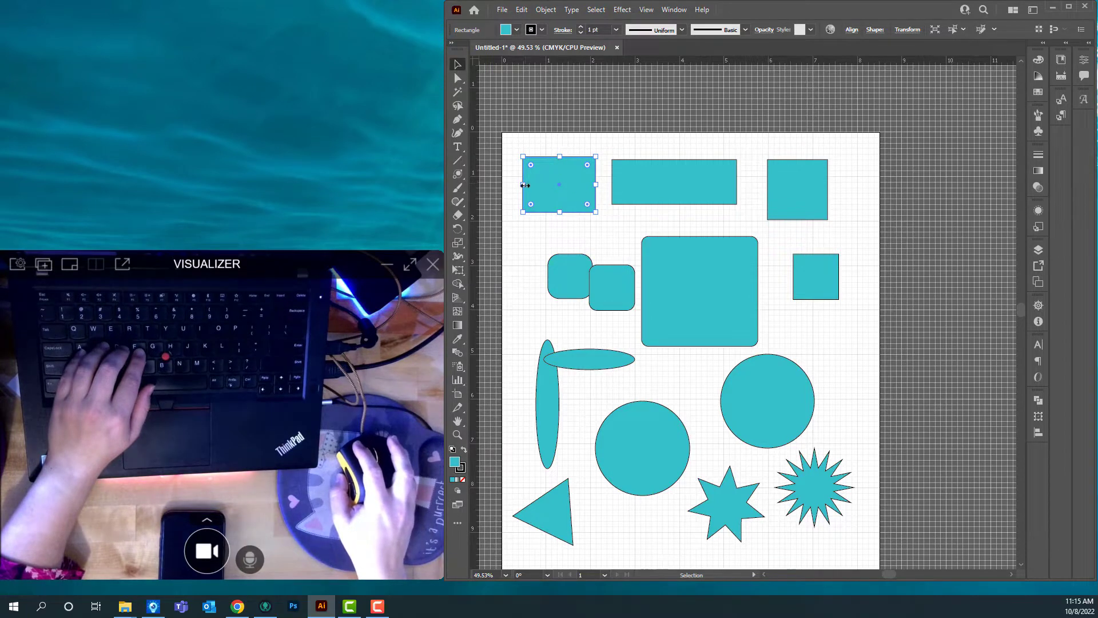
left_click_drag(559, 156, 560, 97)
left_click_drag(561, 213, 560, 167)
left_click_drag(561, 103, 559, 143)
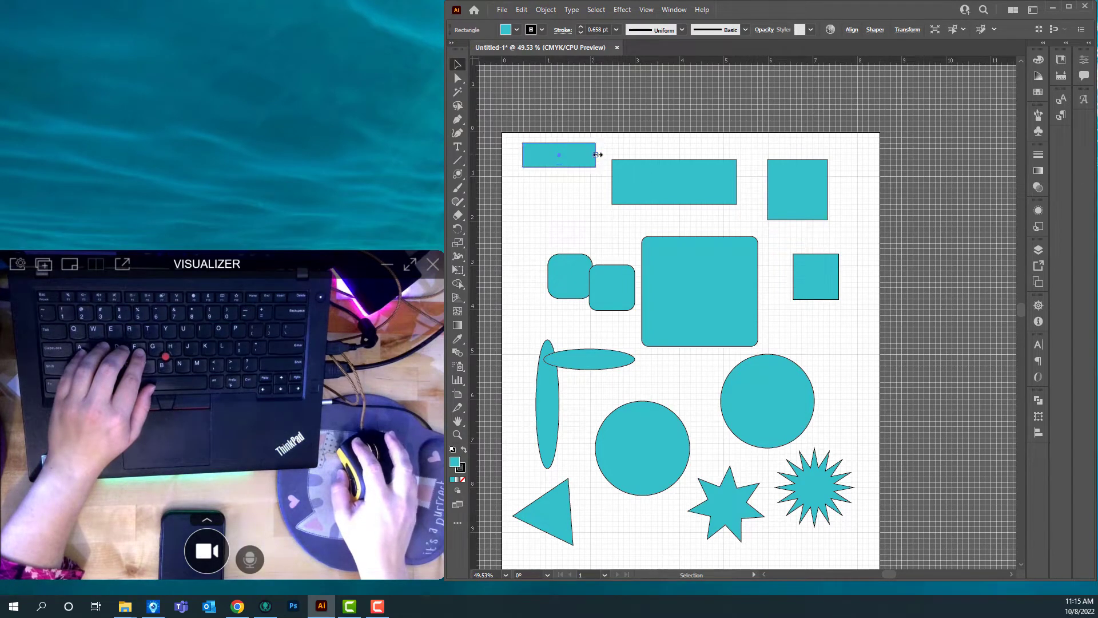
left_click_drag(597, 154, 723, 166)
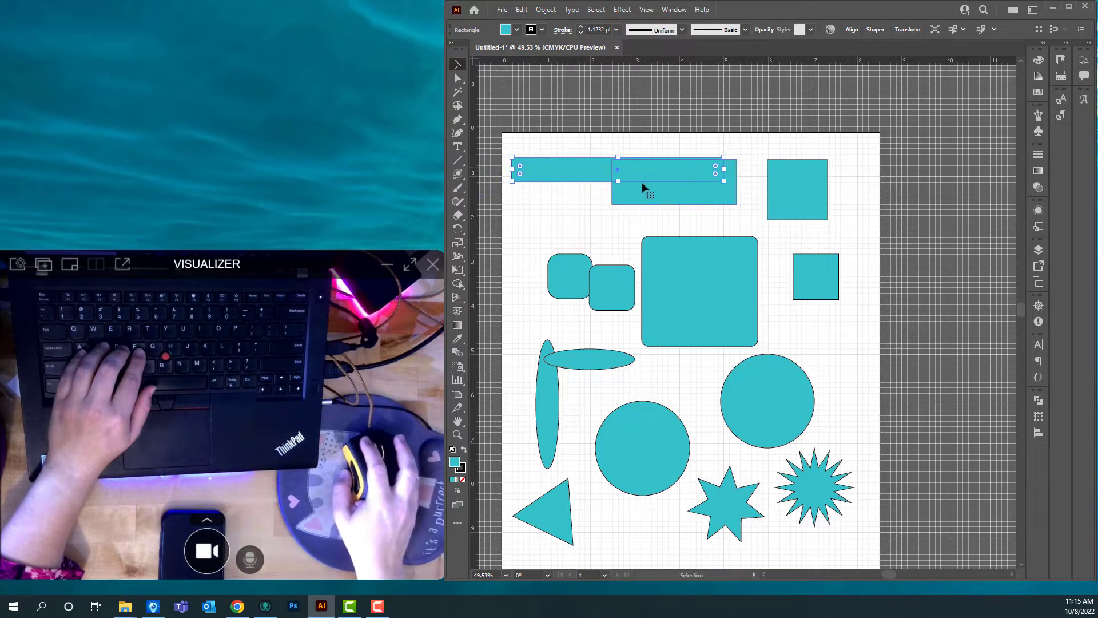
Step: Move the wide rectangle behind the long bar down and left, and resize it into a small square overlapping the bar's left end
left_click_drag(634, 169, 549, 213)
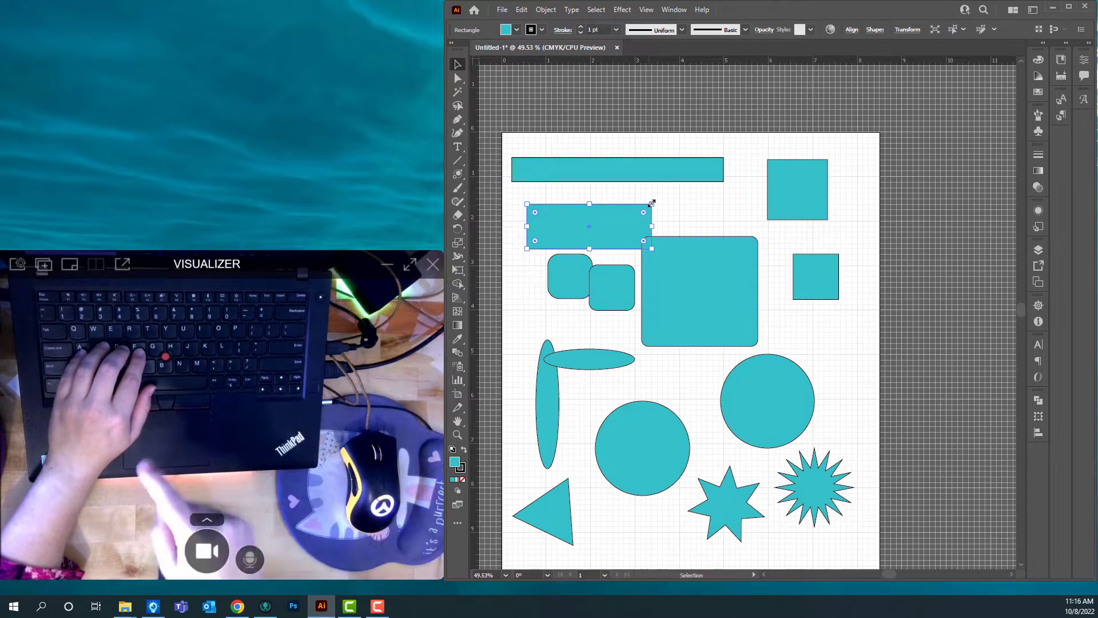
mouse_move(651, 203)
left_mouse_down()
mouse_move(716, 150)
mouse_move(574, 150)
mouse_move(571, 106)
mouse_move(575, 151)
mouse_move(687, 141)
mouse_move(658, 155)
mouse_move(621, 148)
mouse_move(737, 137)
mouse_move(672, 206)
mouse_move(601, 187)
mouse_move(617, 162)
mouse_move(668, 159)
left_mouse_up()
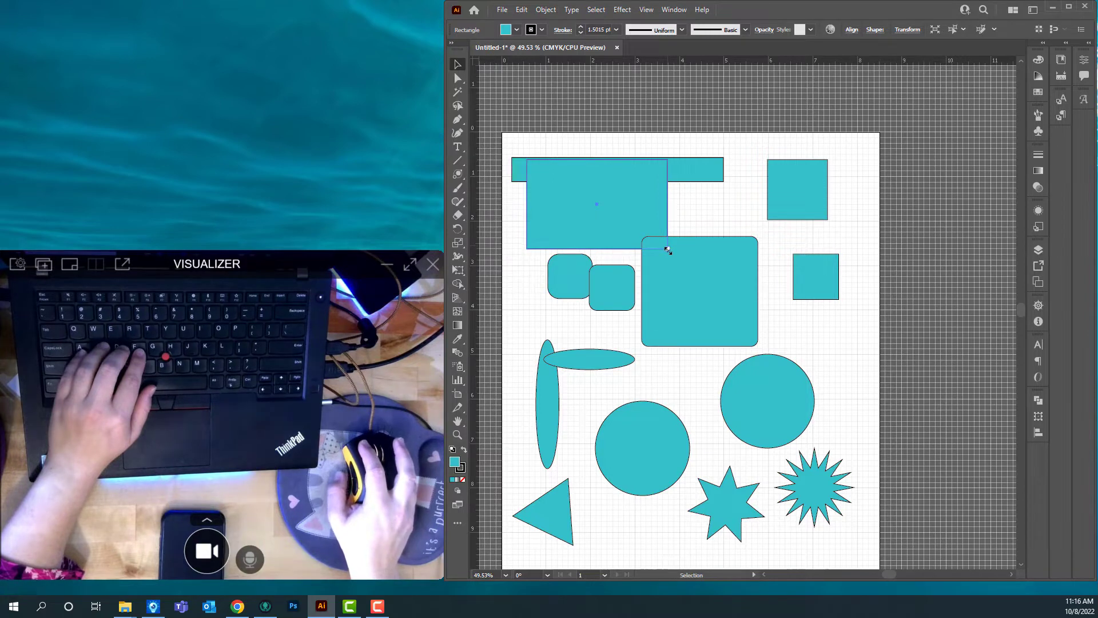
mouse_move(668, 250)
left_mouse_down()
mouse_move(791, 387)
mouse_move(611, 201)
mouse_move(801, 426)
mouse_move(592, 243)
mouse_move(566, 186)
mouse_move(758, 343)
mouse_move(572, 203)
left_mouse_up()
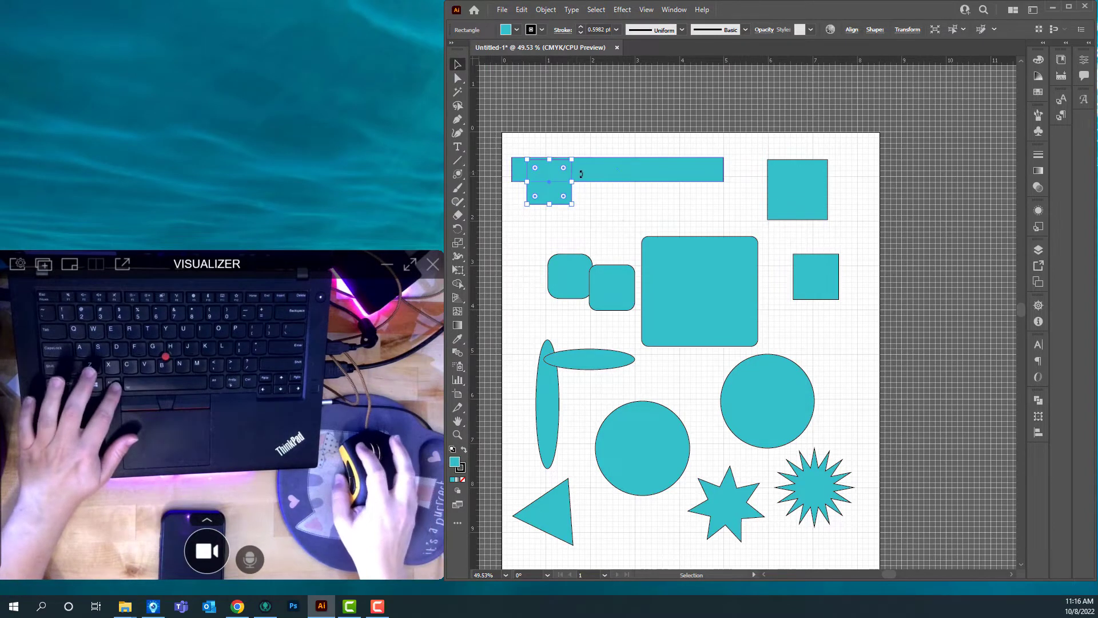
Step: Enlarge the upper-right square proportionally and move it fully inside the artboard's upper-right corner
left_click(806, 183)
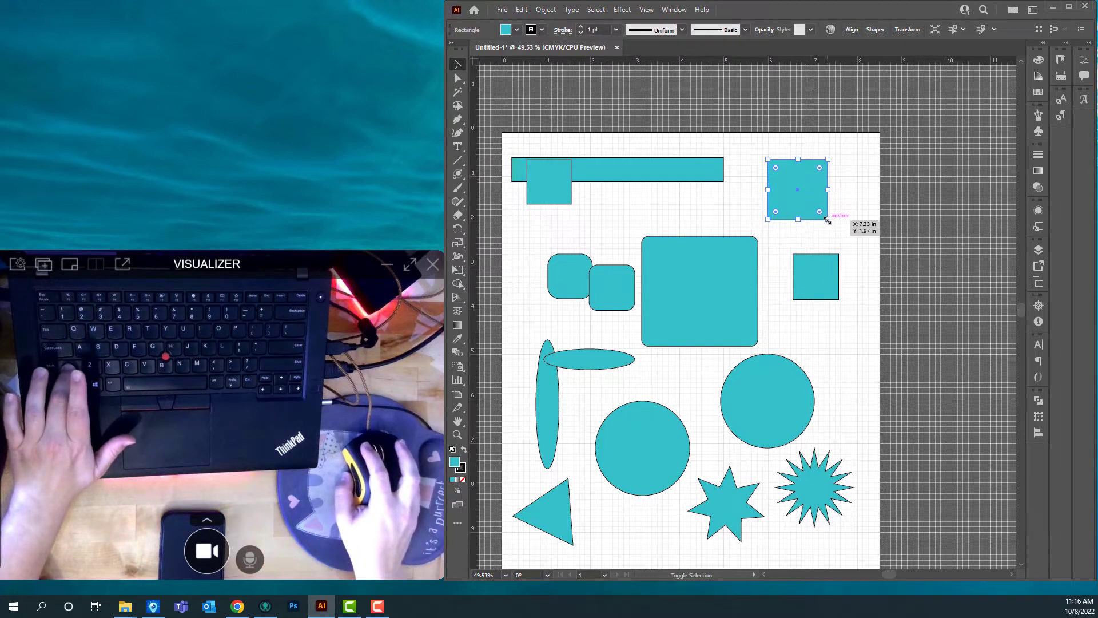
left_click_drag(827, 220, 828, 221)
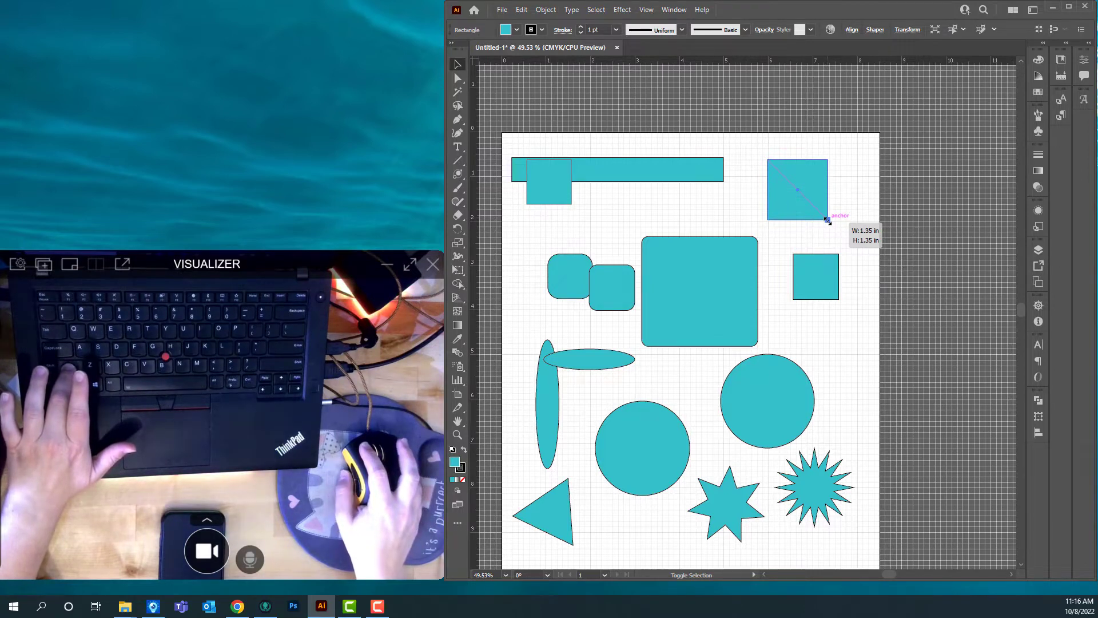
left_click_drag(827, 220, 908, 300)
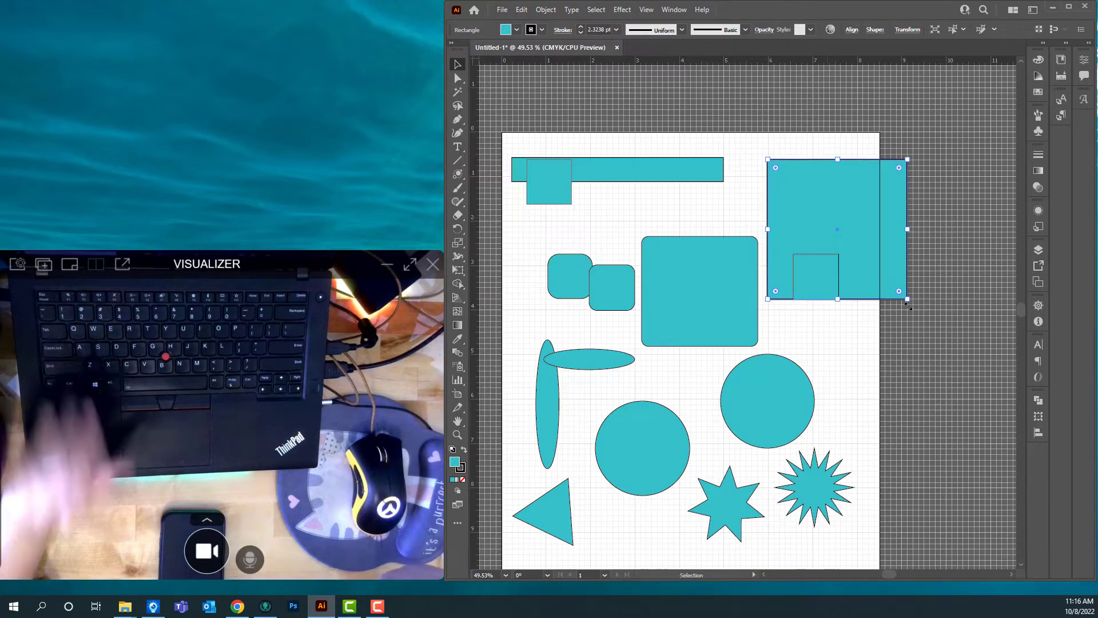
left_click_drag(885, 215, 846, 210)
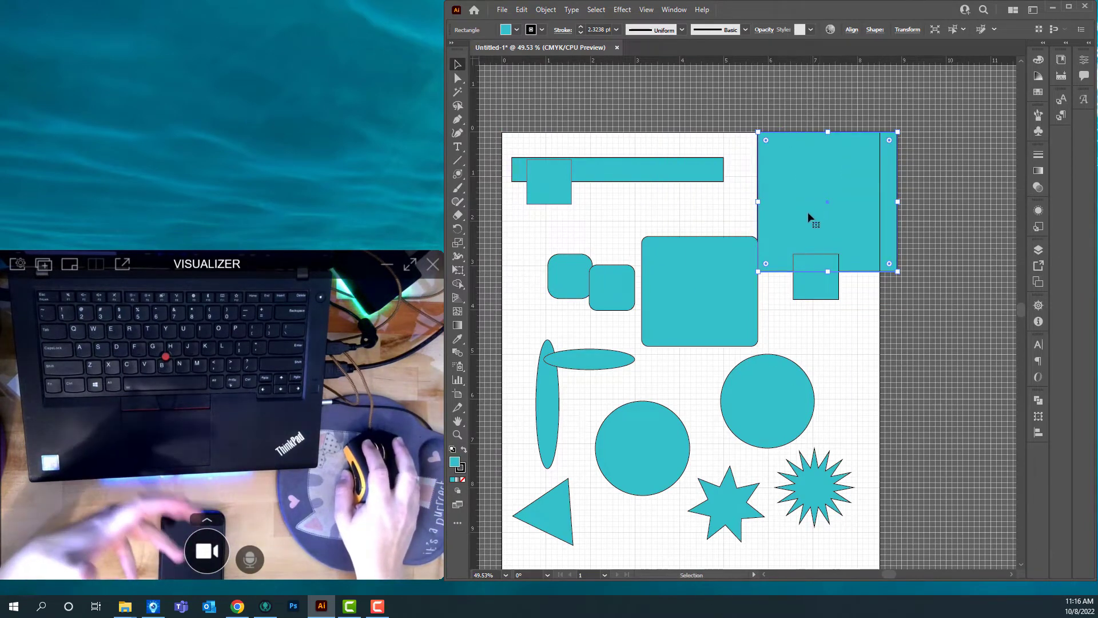
left_click_drag(802, 186, 780, 195)
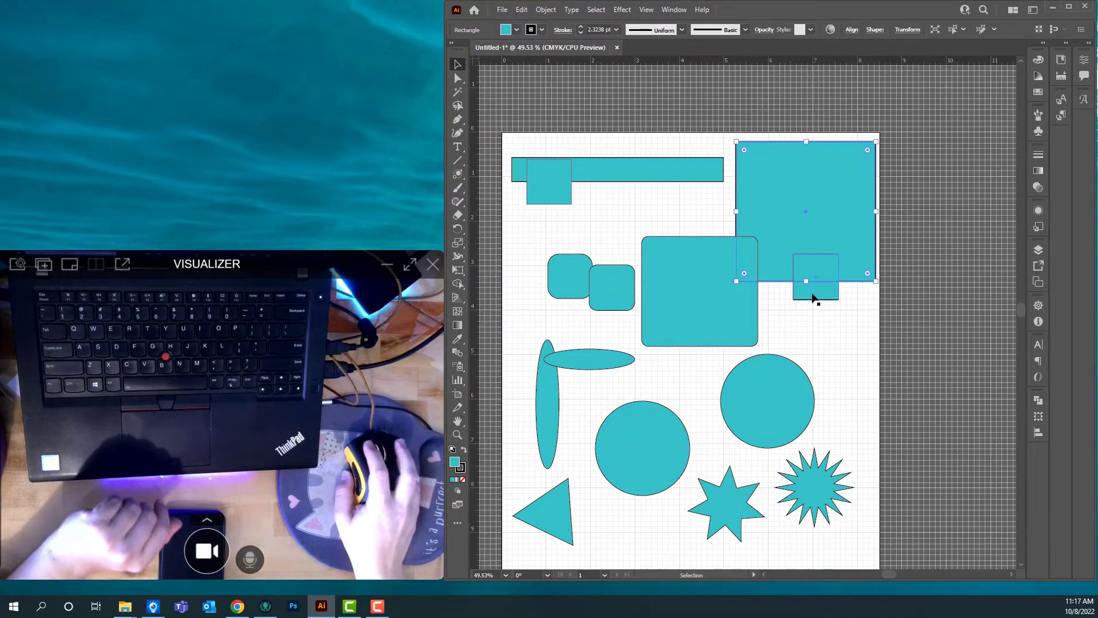
Step: Shrink the large rounded rectangle proportionally about its centre to roughly half size, and move the lower-left circle up over the horizontal ellipse
left_click(702, 311)
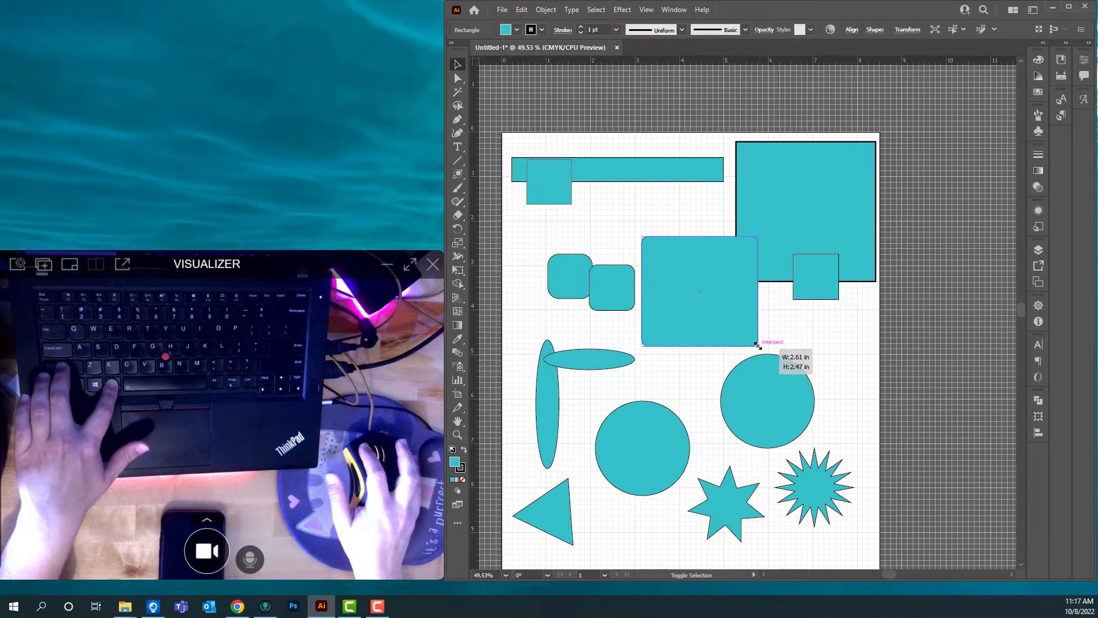
left_click_drag(758, 345, 728, 326)
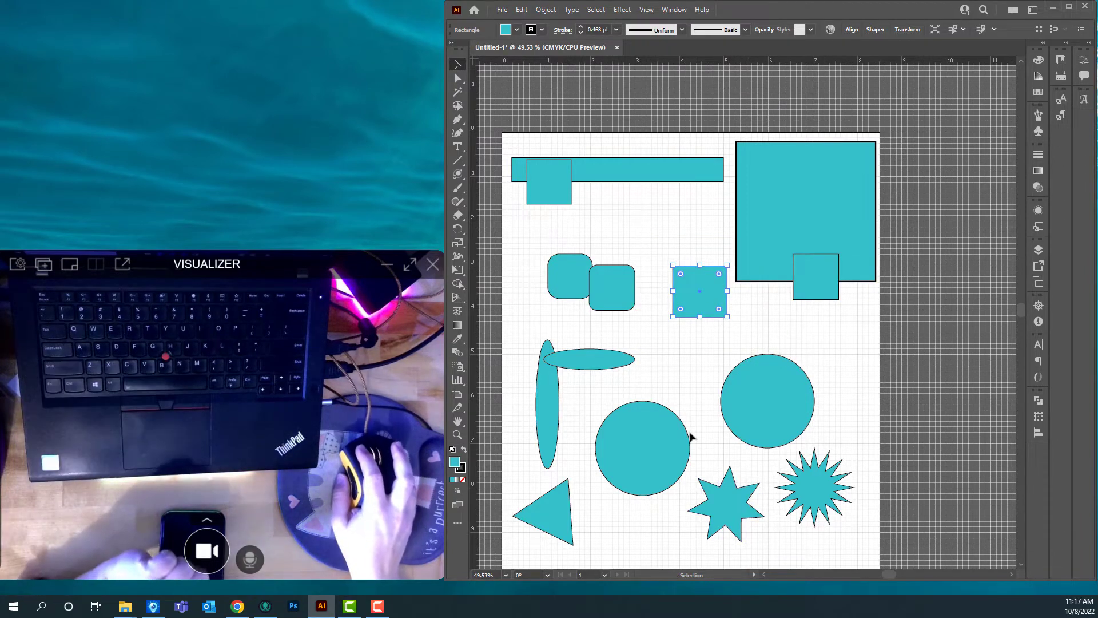
left_click_drag(629, 464, 611, 389)
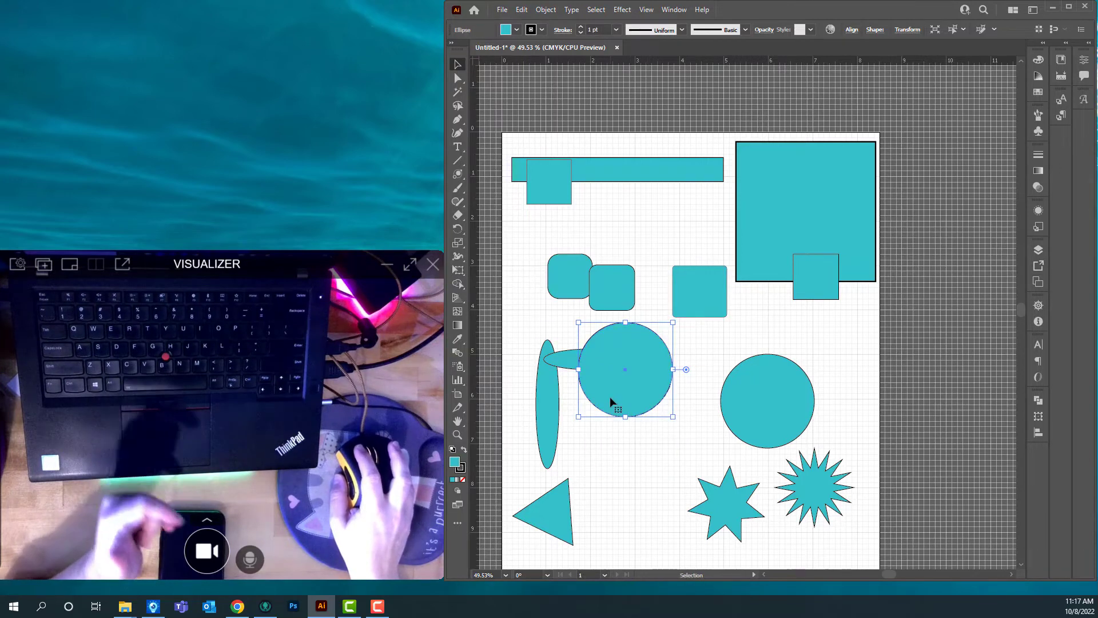
Step: Move the many-pointed starburst beneath the left circle and reduce its width and height into a smaller, flattened shape
left_click(808, 504)
left_click_drag(808, 503, 628, 470)
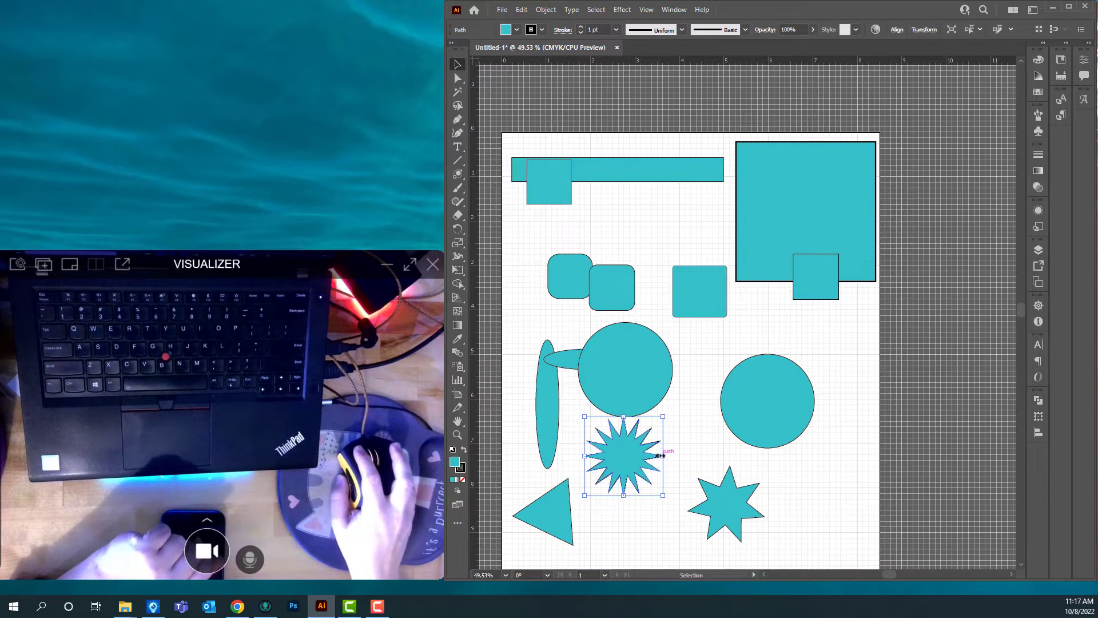
mouse_move(695, 456)
left_mouse_down()
mouse_move(795, 456)
mouse_move(645, 456)
left_mouse_up()
mouse_move(615, 496)
left_mouse_down()
mouse_move(615, 569)
mouse_move(615, 459)
left_mouse_up()
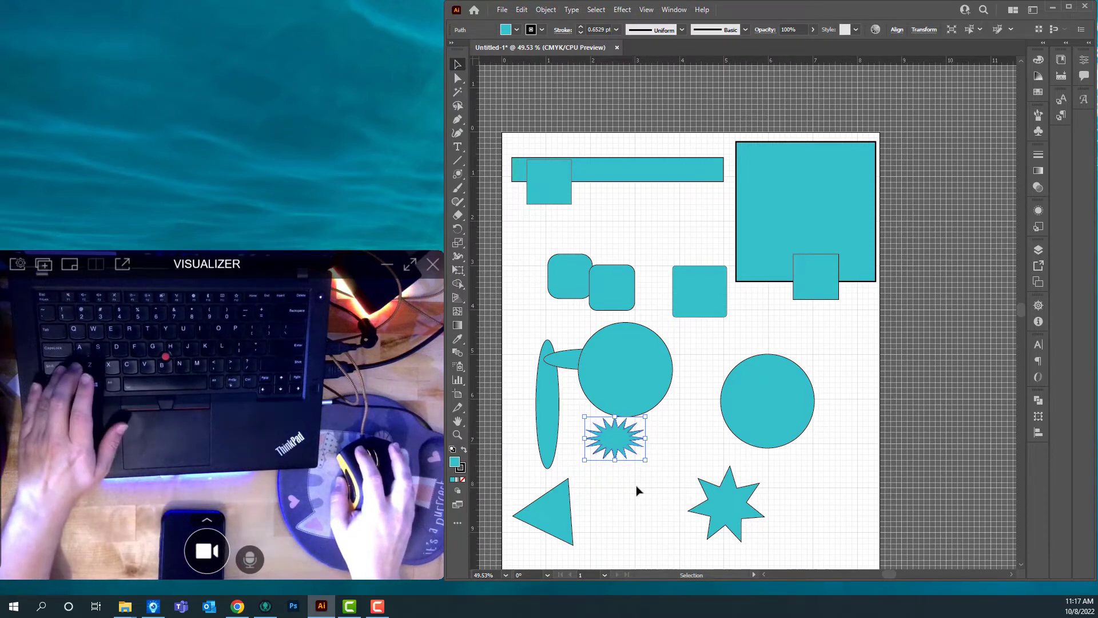
Step: Scale the seven-pointed star proportionally, first larger and finally down to a small star below the right circle
left_click(745, 515)
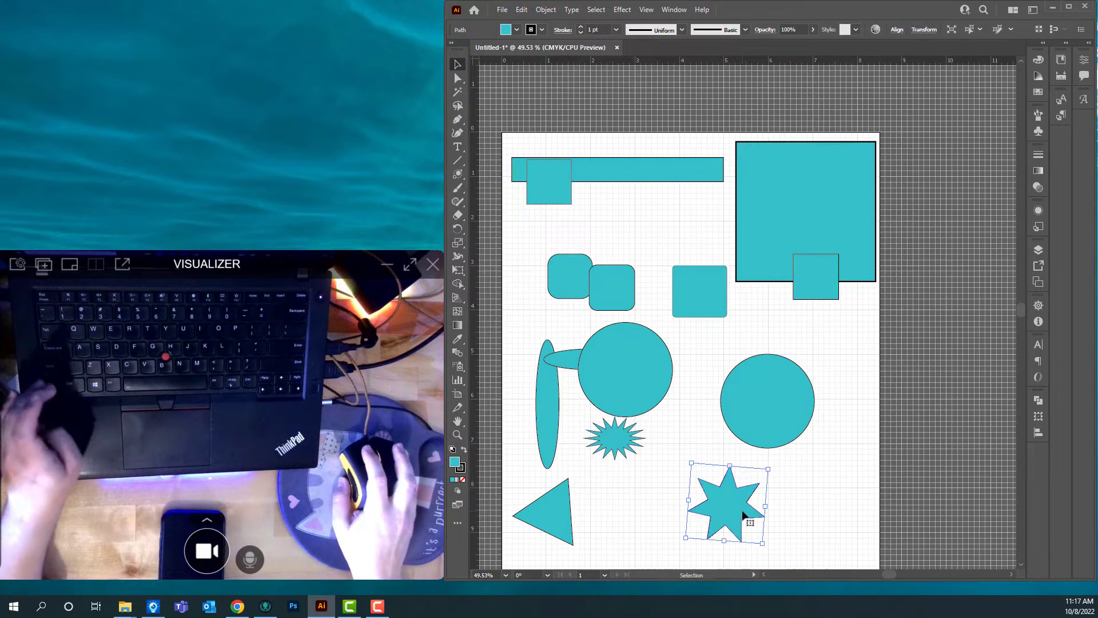
mouse_move(767, 468)
left_mouse_down()
mouse_move(793, 463)
mouse_move(836, 404)
left_mouse_up()
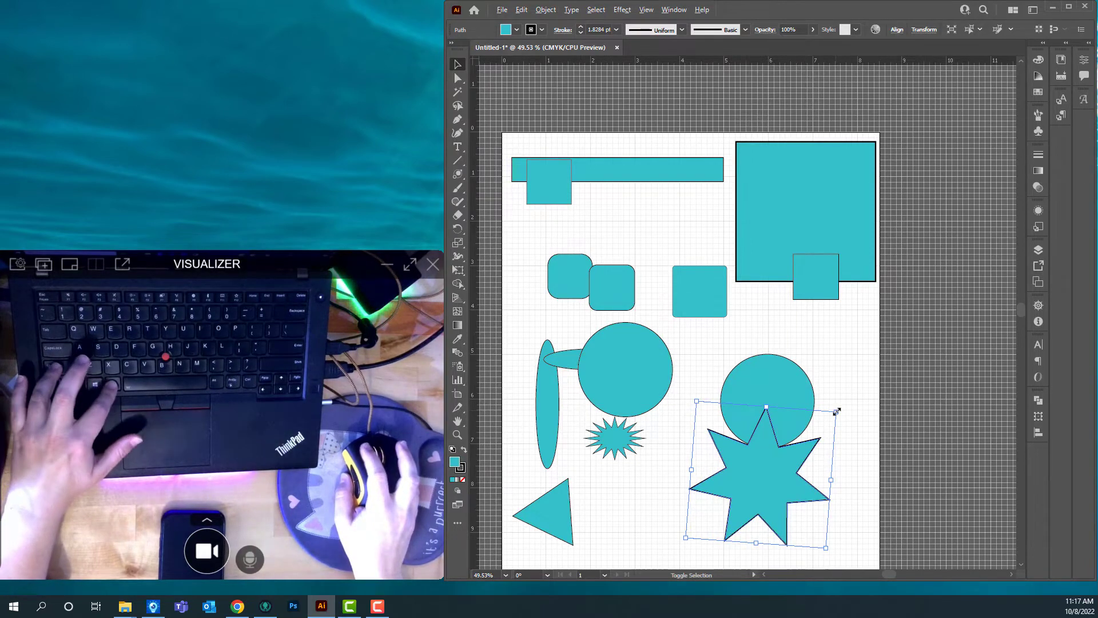
mouse_move(836, 411)
left_mouse_down()
mouse_move(829, 452)
mouse_move(787, 453)
left_mouse_up()
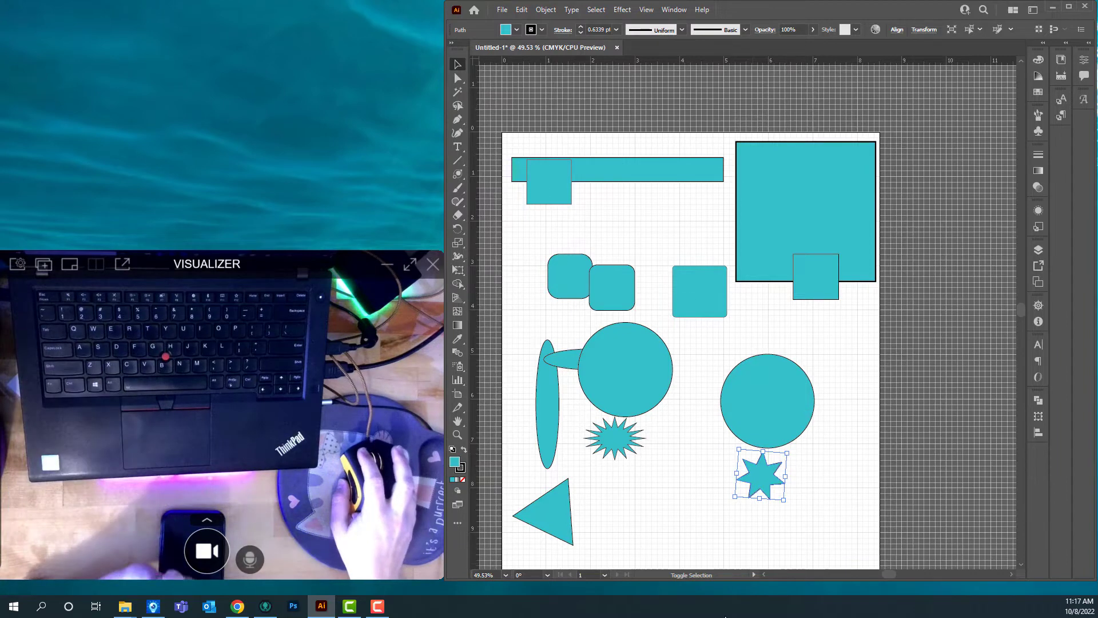
Step: Move the triangle below the starburst, and move both circles and the horizontal ellipse off the artboard's right side
left_click_drag(549, 512, 625, 500)
left_click_drag(662, 381, 957, 384)
left_click_drag(784, 413, 968, 403)
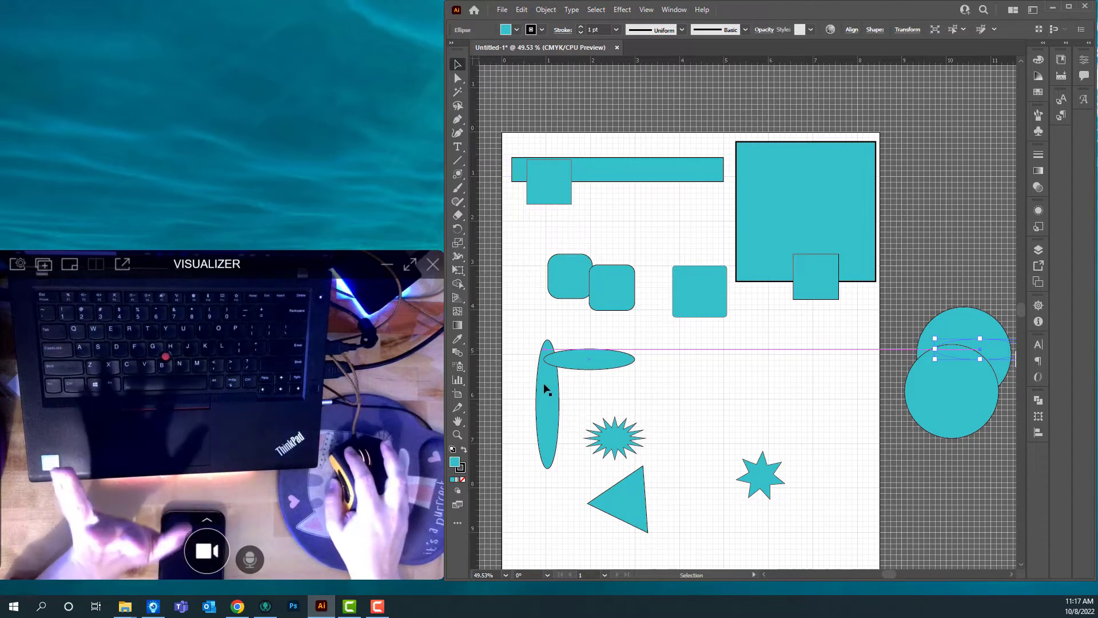
Step: Move the triangle up into the open area below the small rounded square
left_click_drag(638, 496, 705, 381)
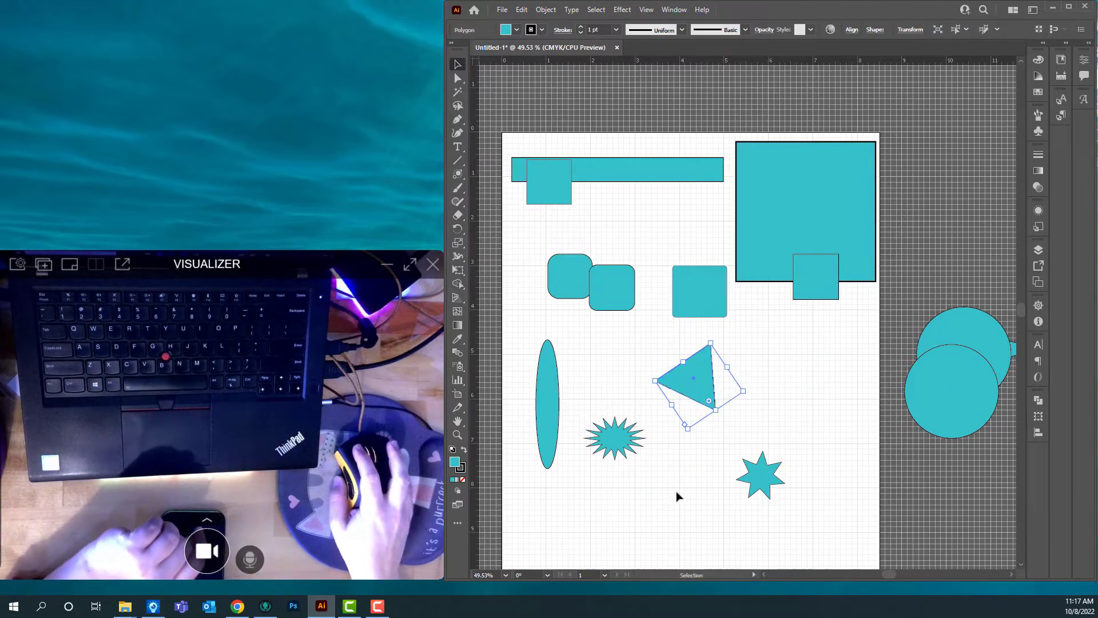
left_click_drag(703, 388, 679, 379)
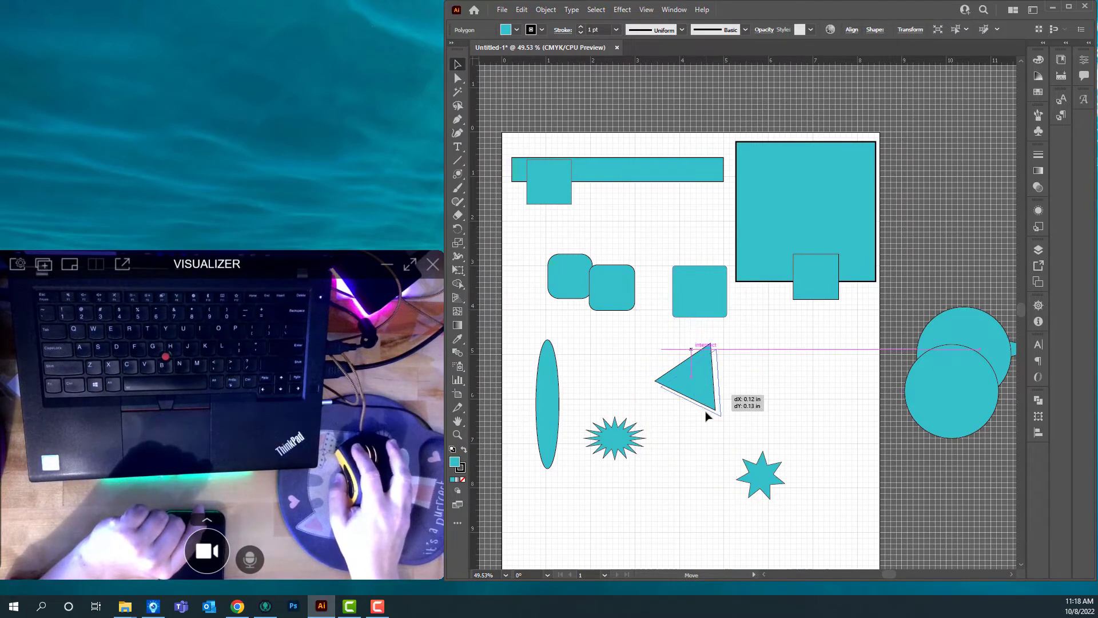
left_click_drag(706, 416, 685, 423)
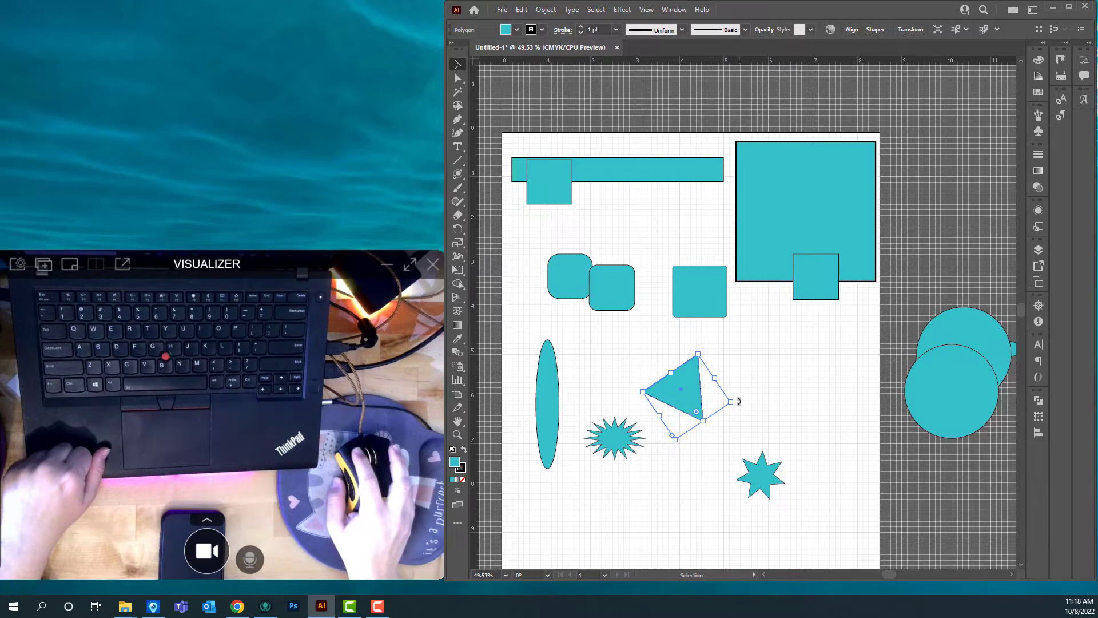
Step: Rotate the triangle until its tip points straight up and its base is level
left_click_drag(738, 401, 695, 463)
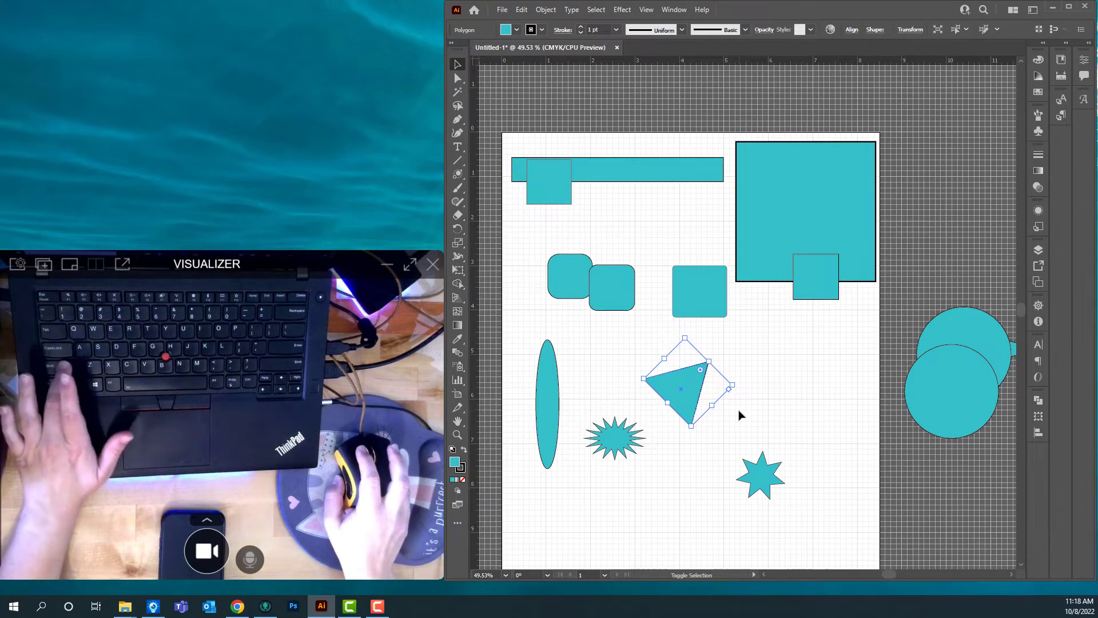
left_click_drag(745, 394, 662, 435)
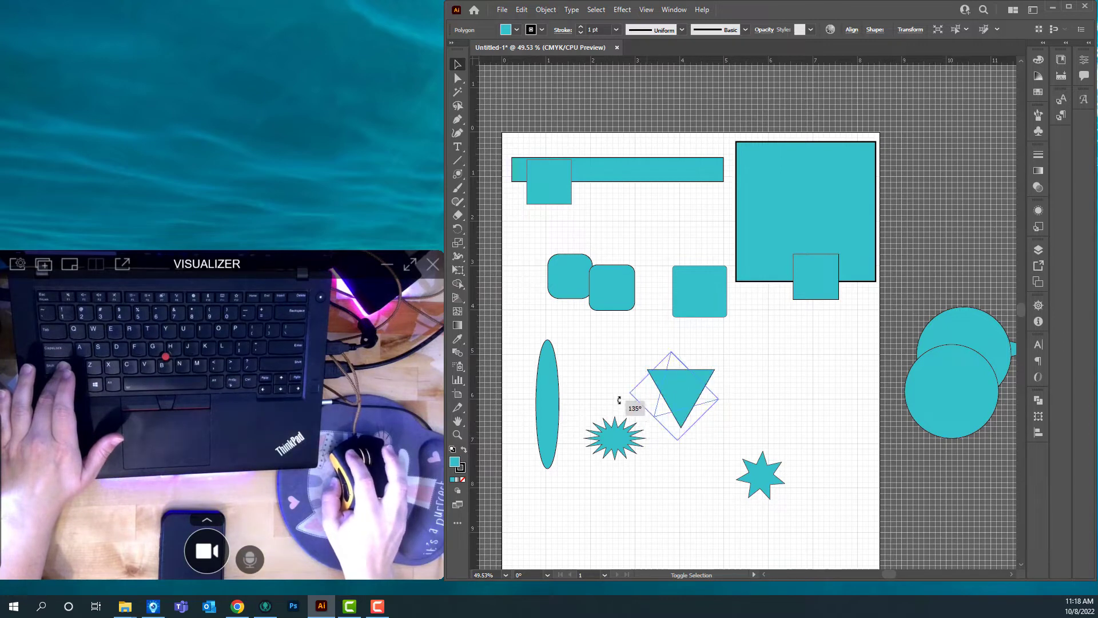
left_click_drag(619, 400, 625, 351)
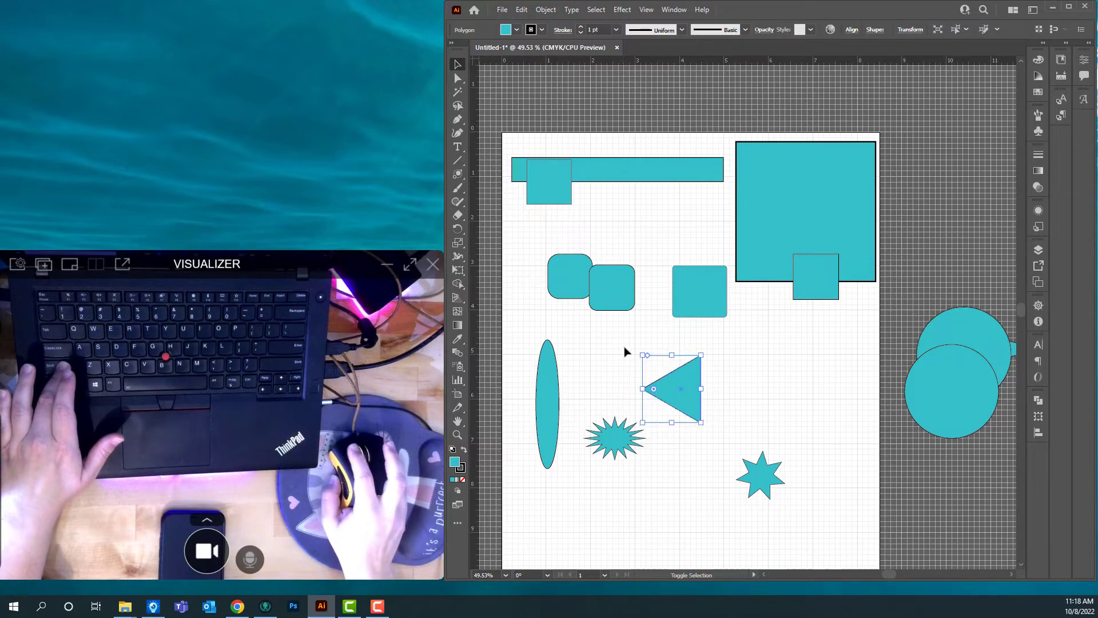
left_click_drag(679, 325, 721, 341)
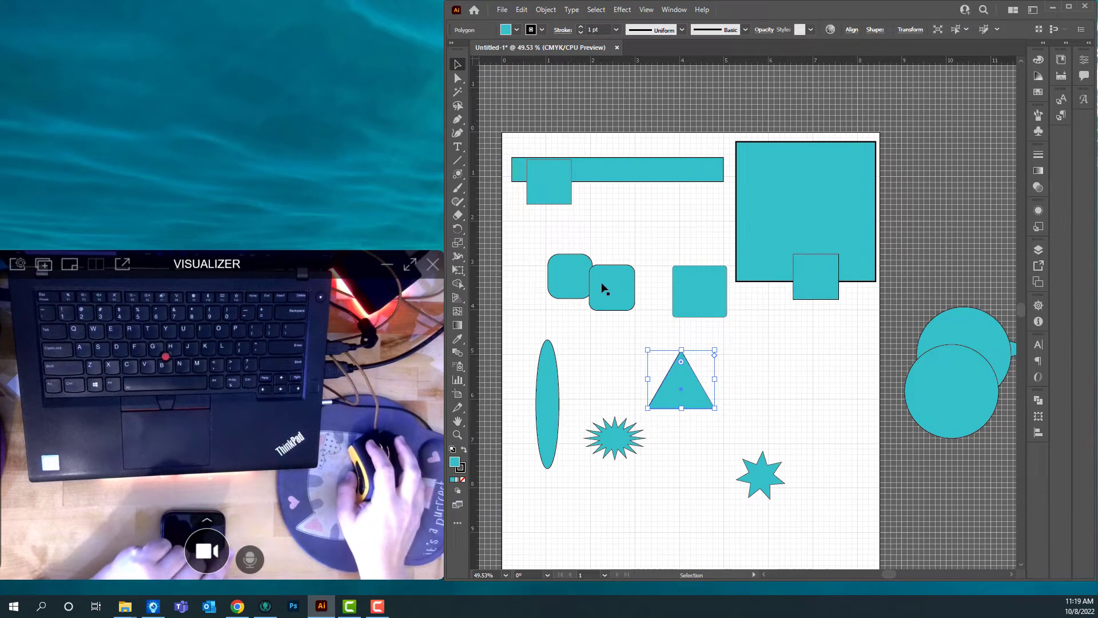
Step: Create a 1.3889 in line segment at a 45° angle below the tall ellipse with the Line Segment tool
left_click(461, 164)
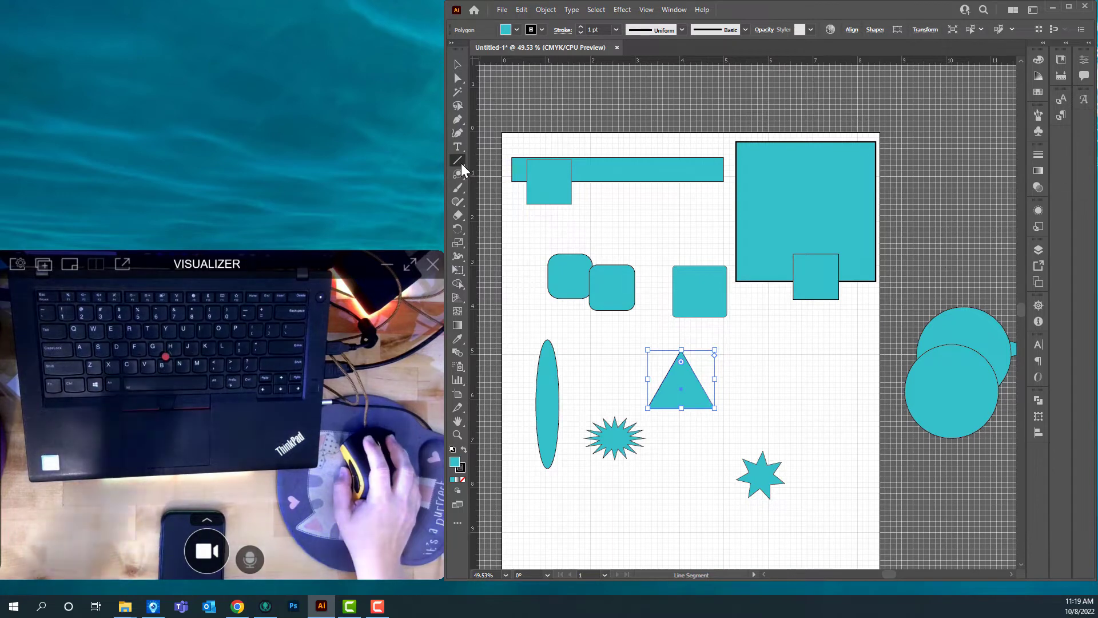
left_click(461, 163)
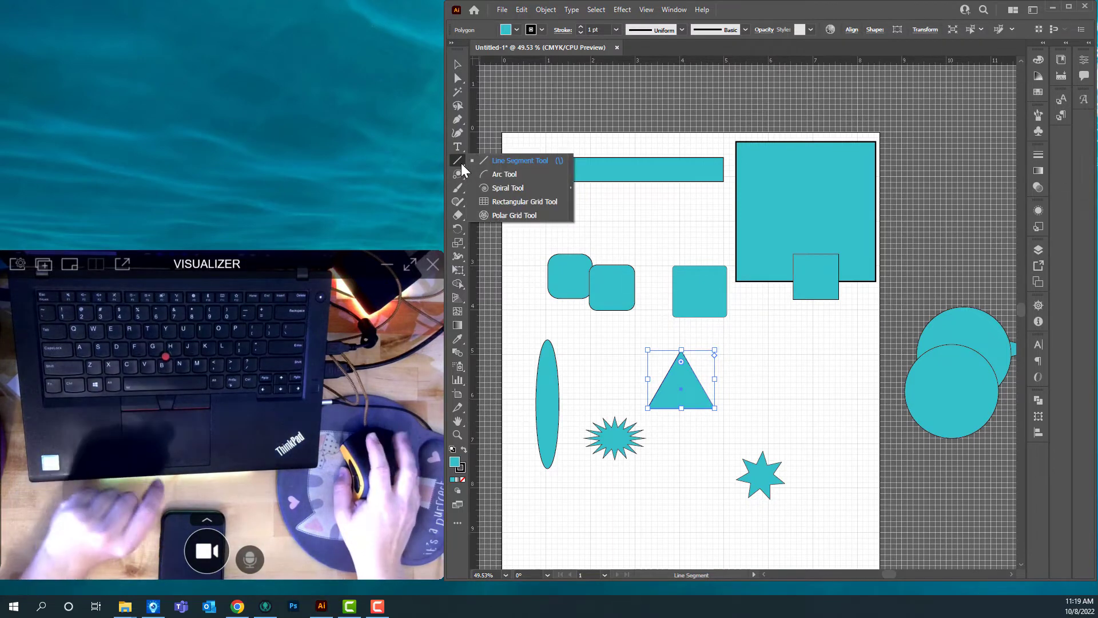
left_click(507, 160)
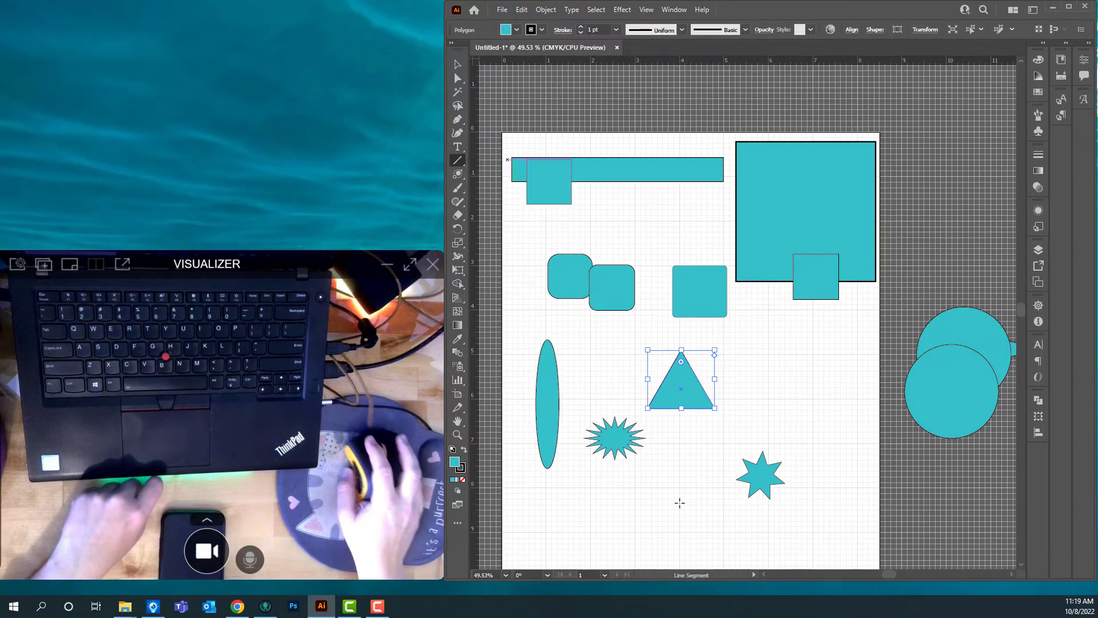
left_click(545, 506)
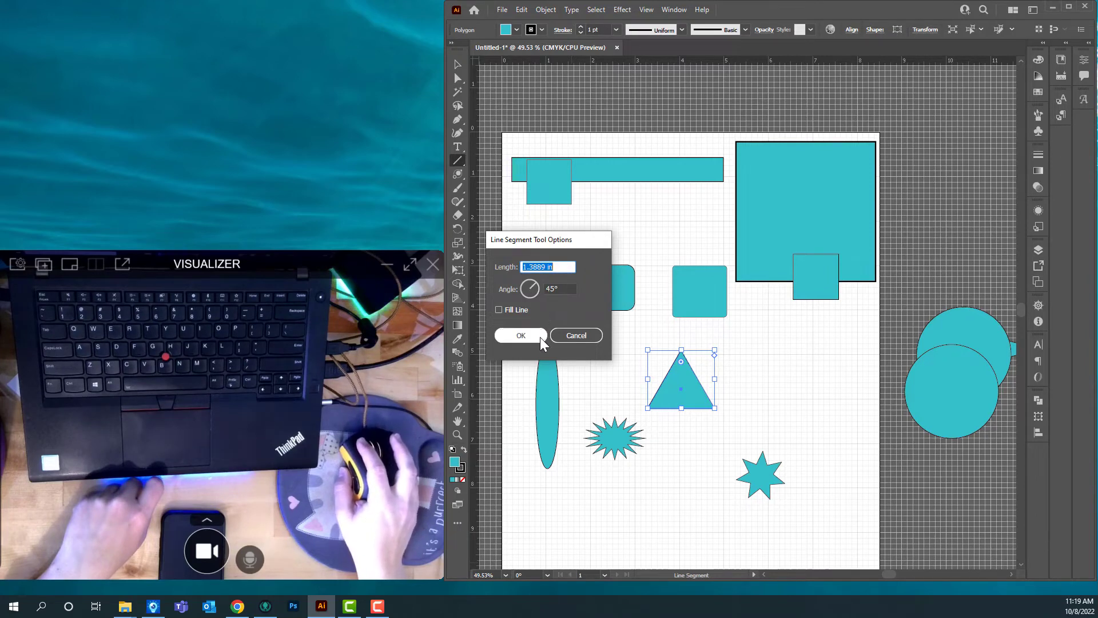
left_click(508, 334)
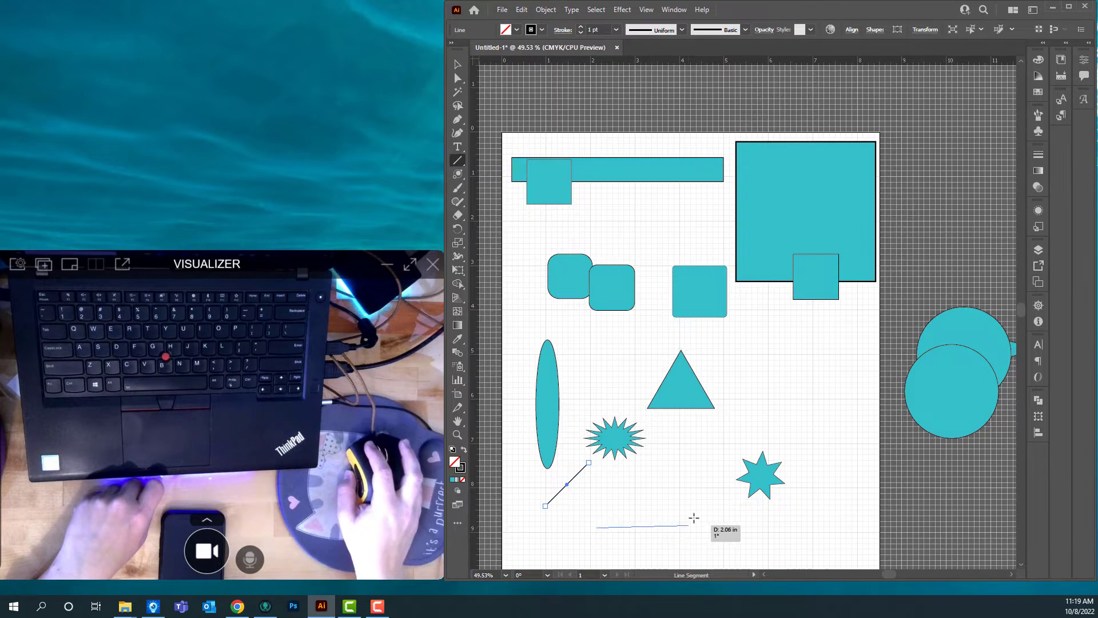
Step: Draw three long freehand line segments crossing one another between the triangle and the seven-pointed star
left_click_drag(694, 517, 764, 371)
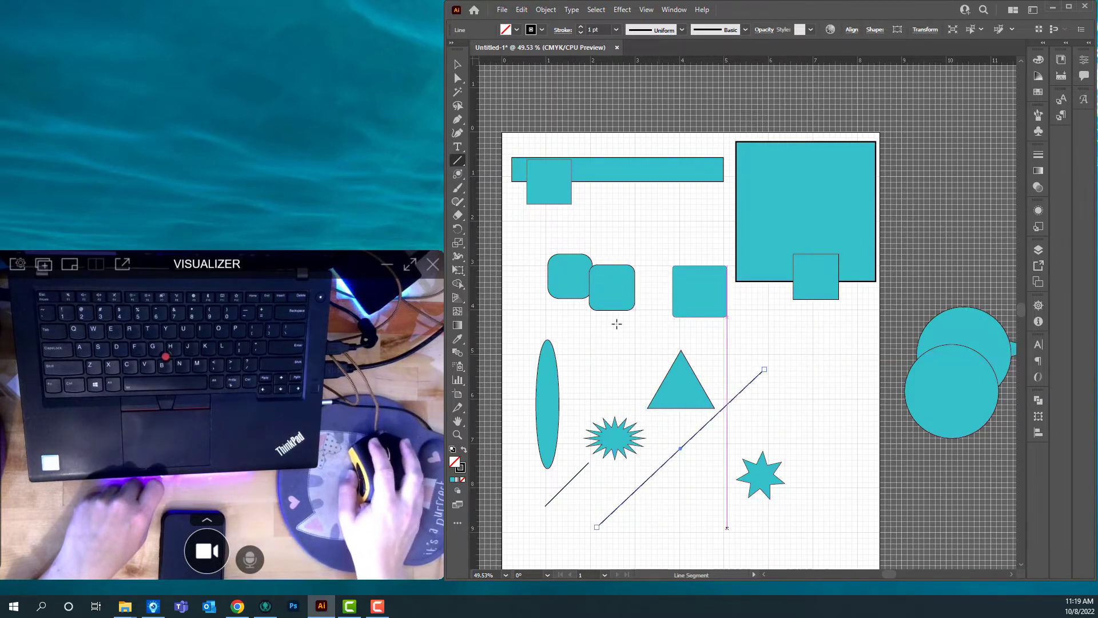
left_click_drag(616, 324, 793, 483)
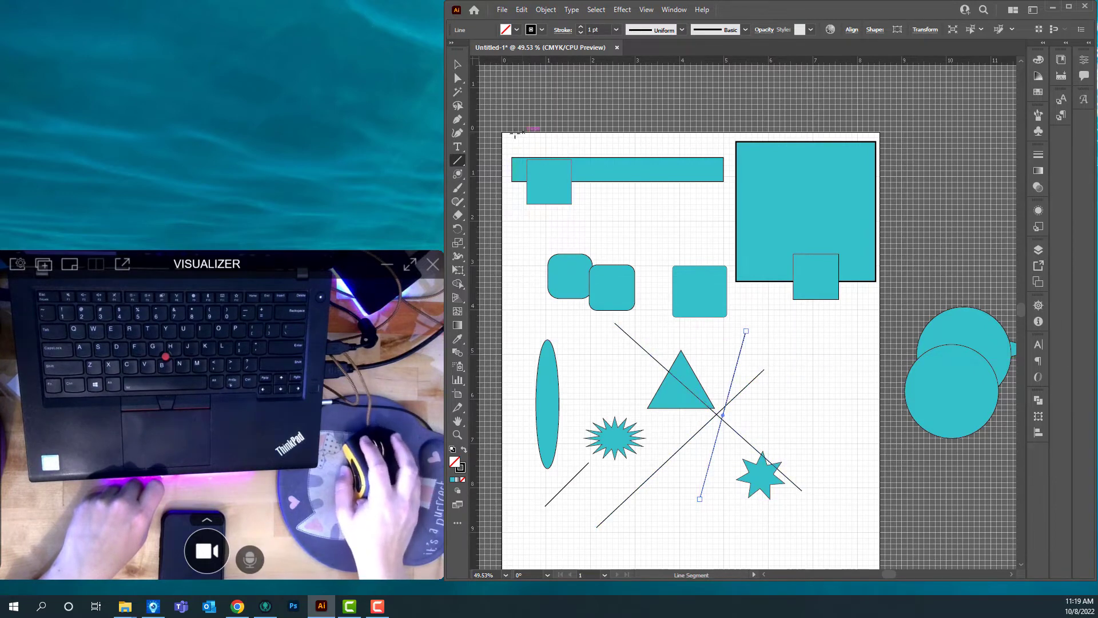
Step: Draw an arc about 2.57 in wide and 2.25 in high, curving from beside the tall ellipse up into the right rounded square
left_click(458, 159)
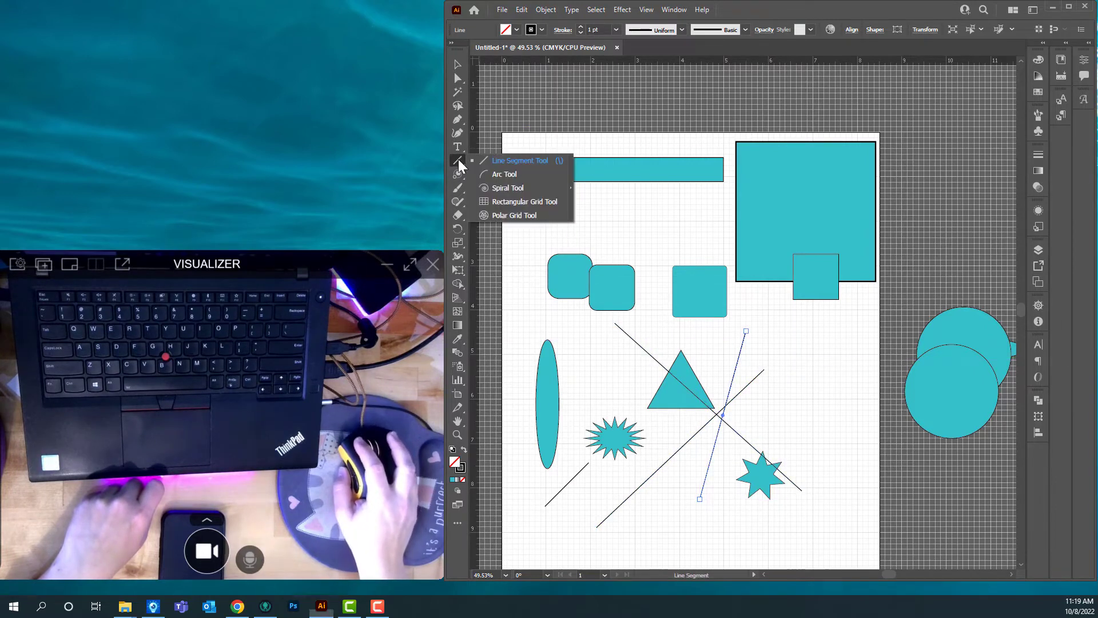
left_click(505, 178)
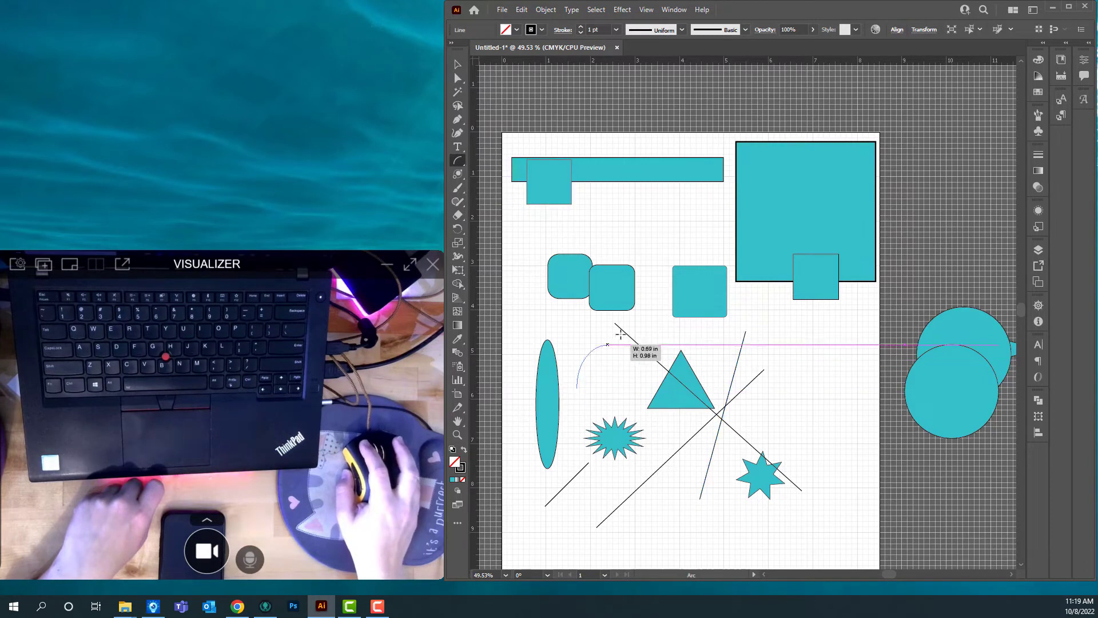
left_click_drag(620, 333, 690, 289)
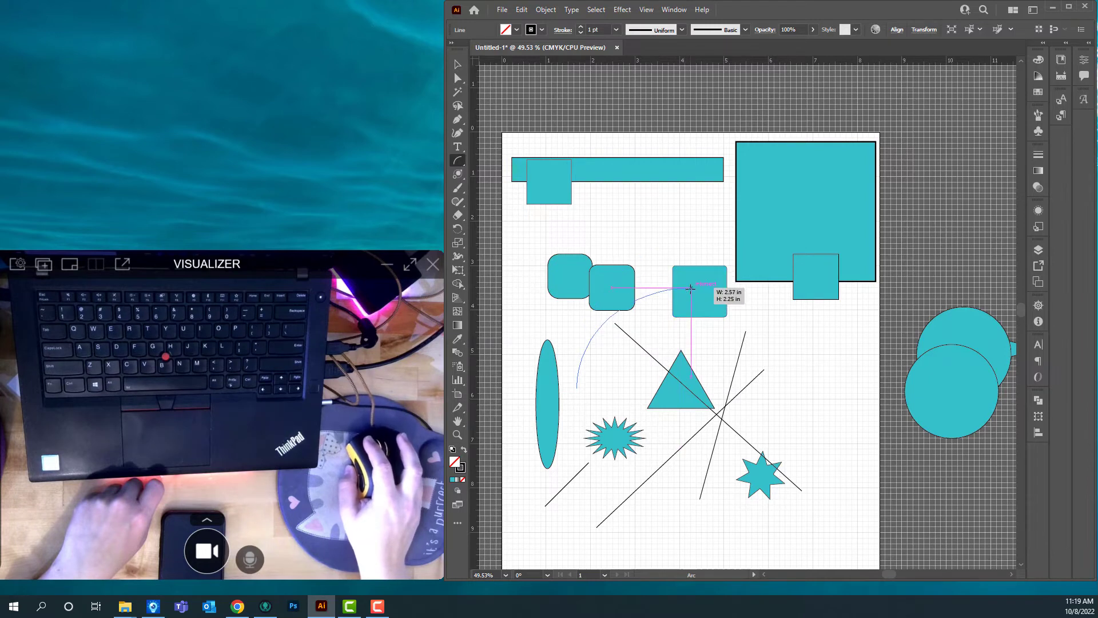
Step: Create an open arc of 2.5656 by 2.2537 in with a convex slope of 98, starting below the large square
left_click(788, 350)
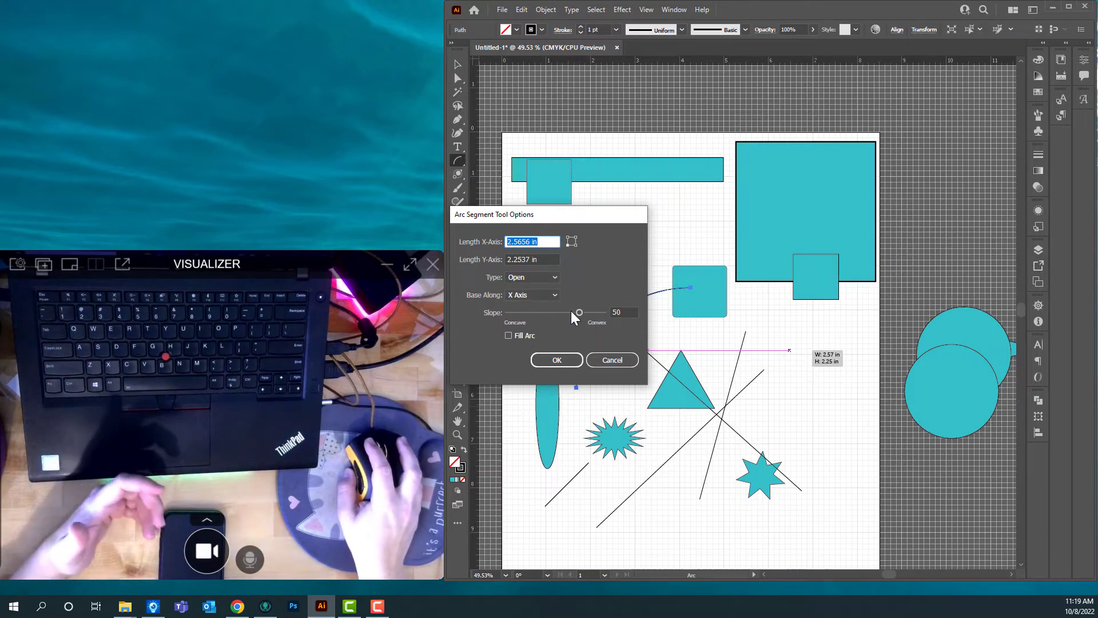
left_click_drag(579, 312, 549, 312)
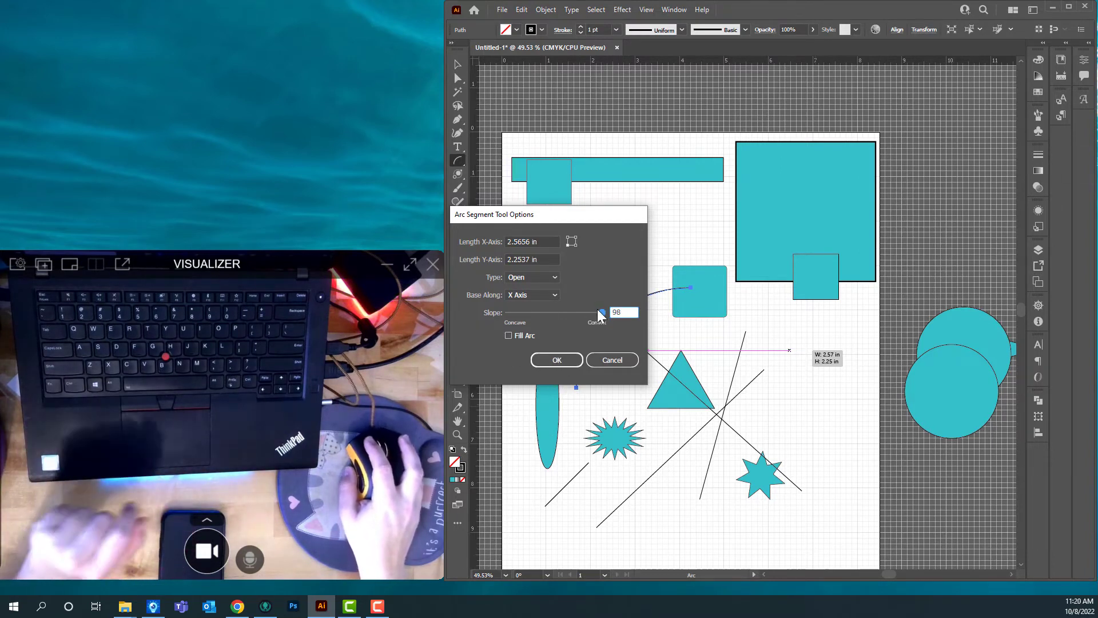
left_click(559, 359)
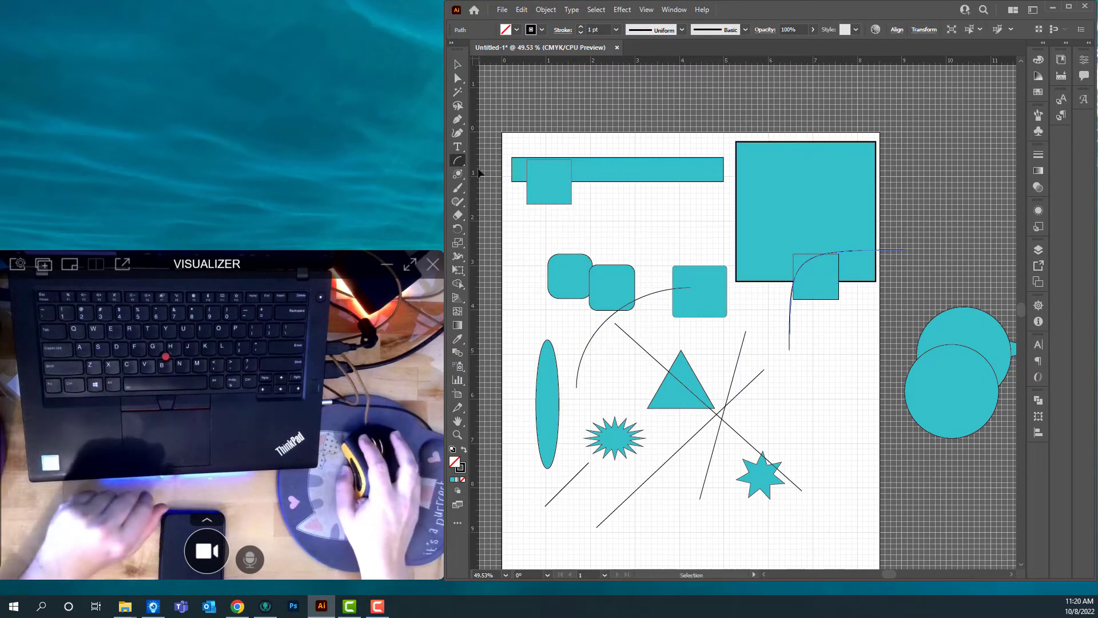
Step: Draw a small spiral above the rounded squares and a large spiral with added segments around the triangle
left_click(462, 165)
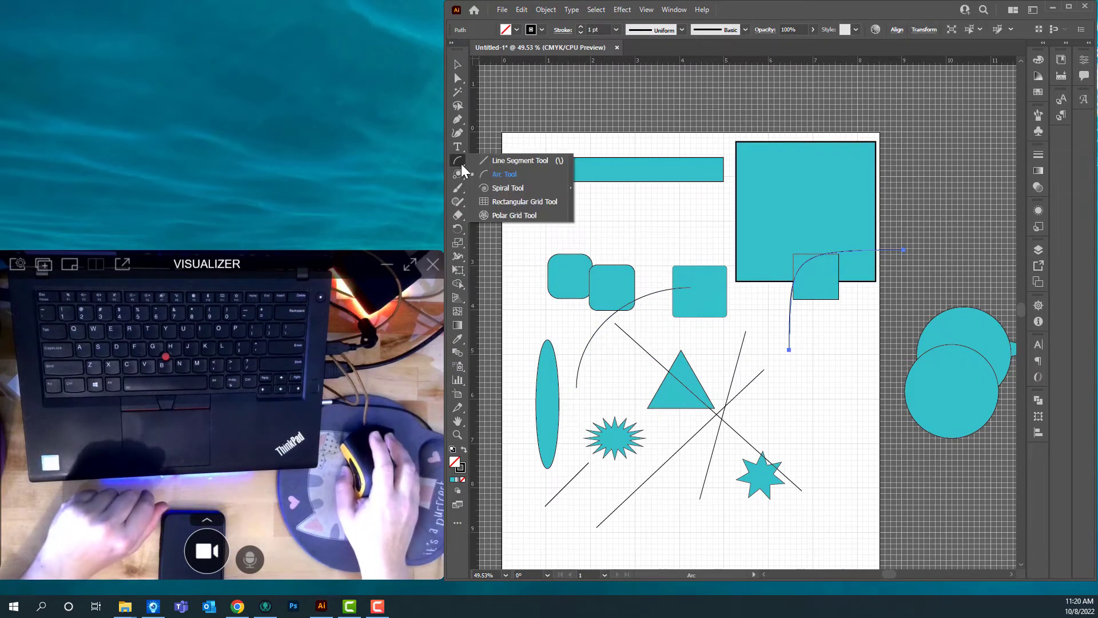
left_click(501, 190)
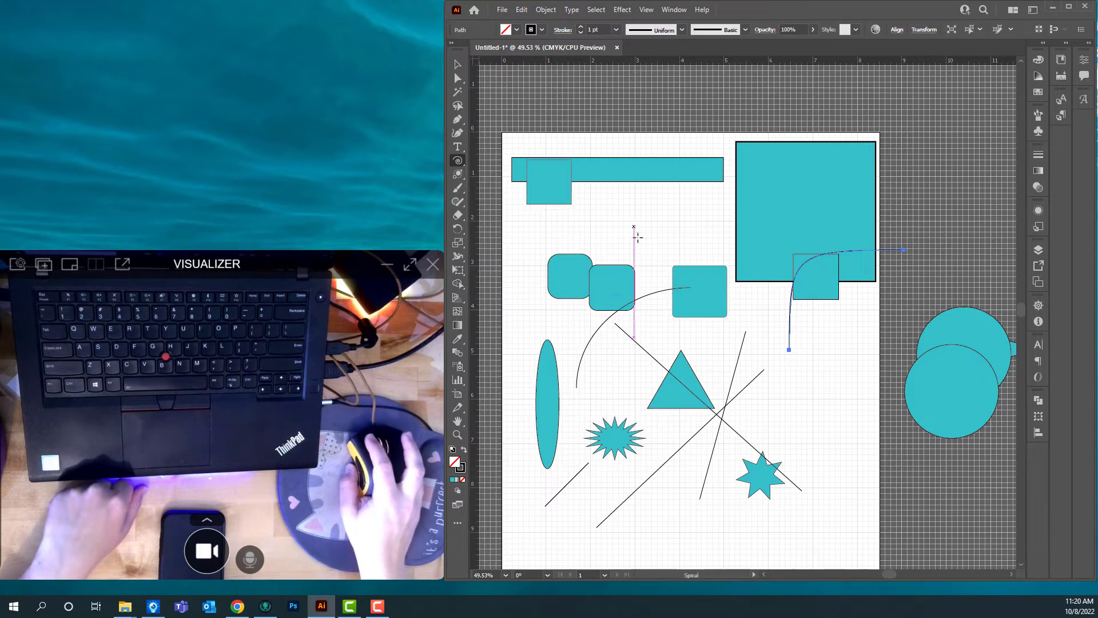
left_click_drag(618, 226, 672, 227)
left_click_drag(720, 366, 861, 232)
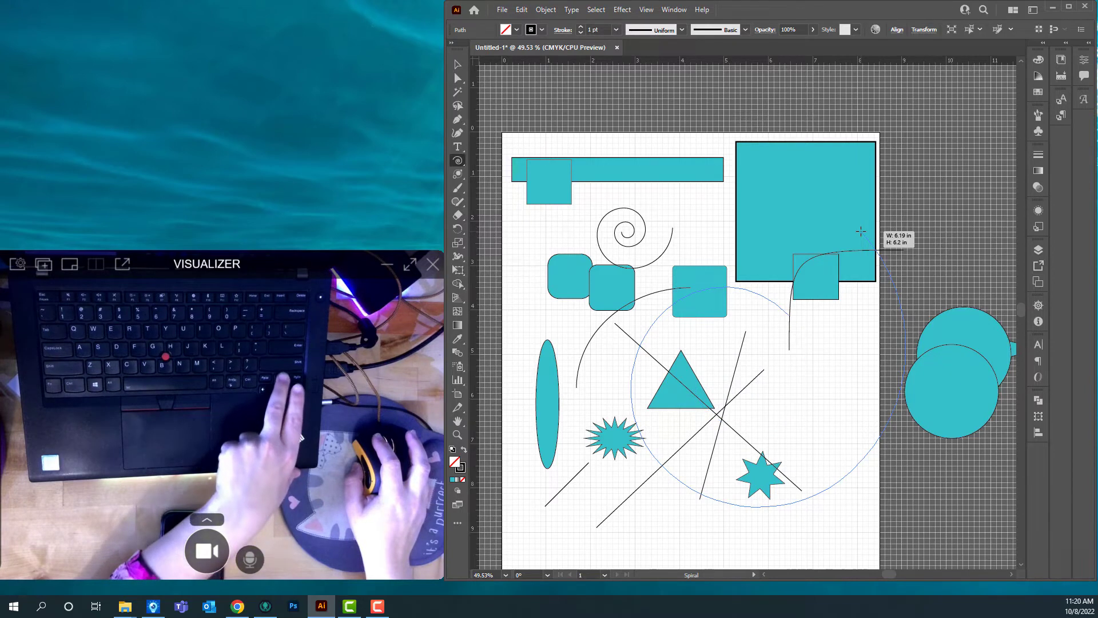
left_click_drag(860, 232, 861, 232)
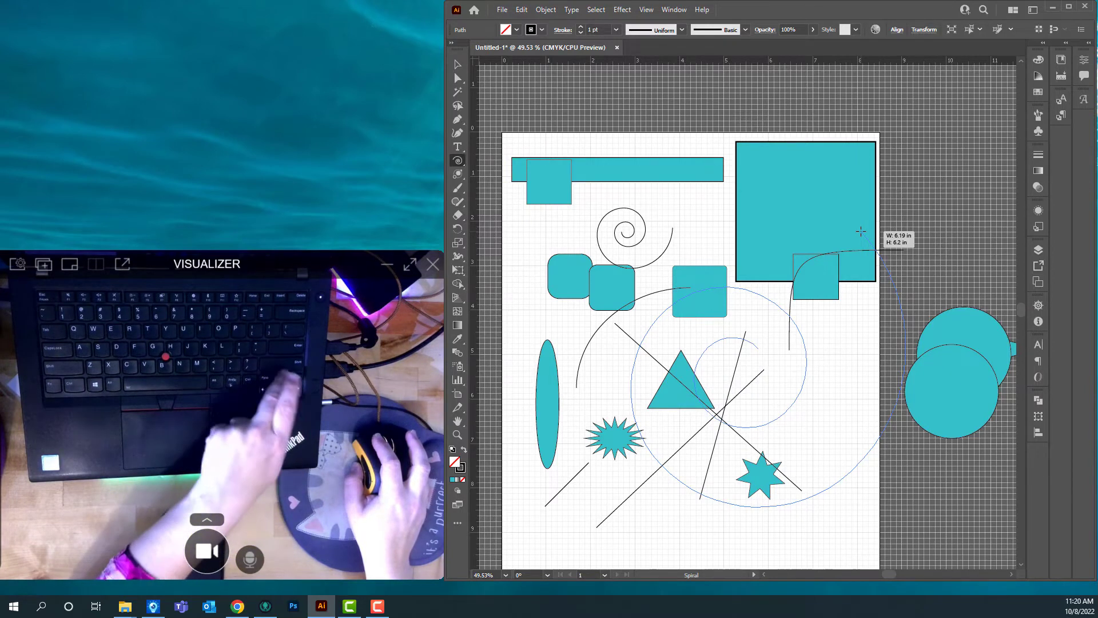
left_click_drag(861, 231, 861, 231)
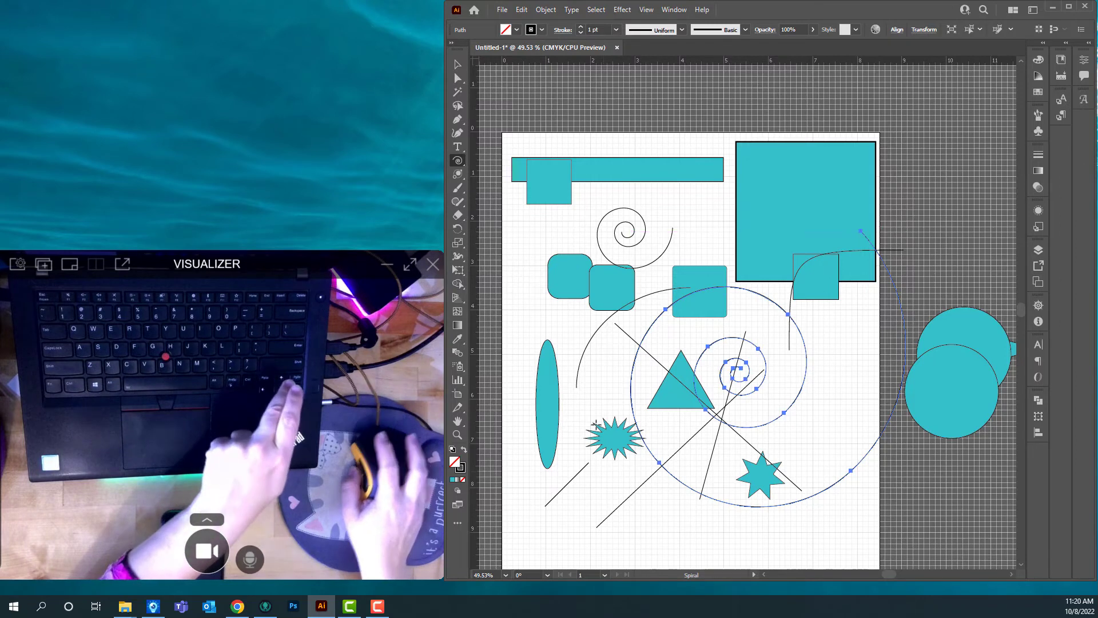
Step: Create a spiral with a 3.8133 in radius, 80% decay, 4 segments and the opposite winding style, centred right of the tall ellipse
left_click(579, 407)
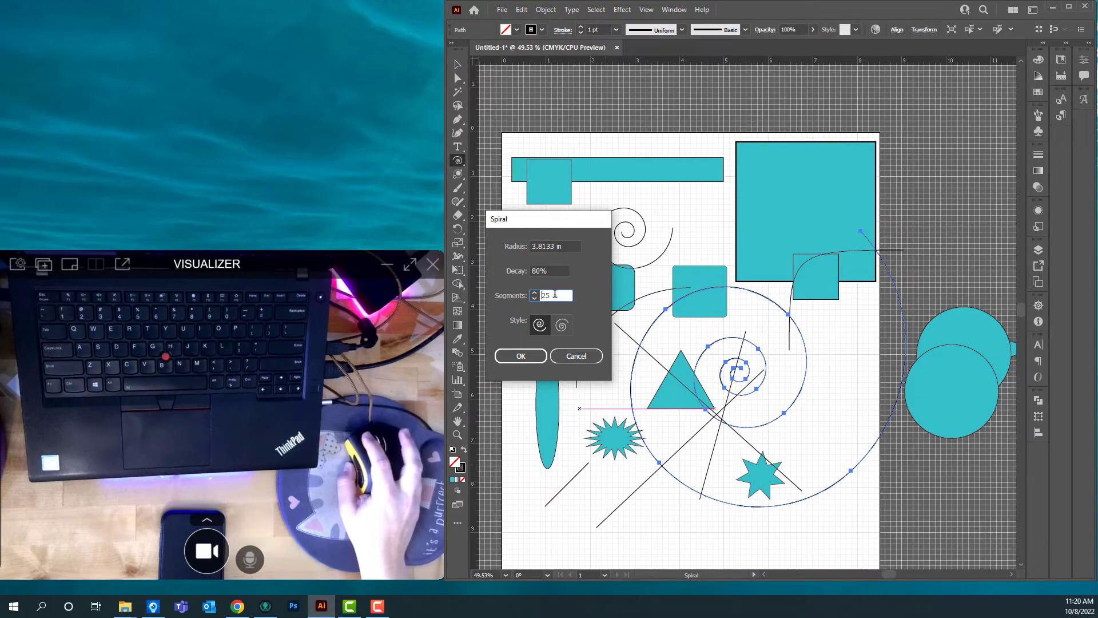
left_click_drag(553, 295, 525, 298)
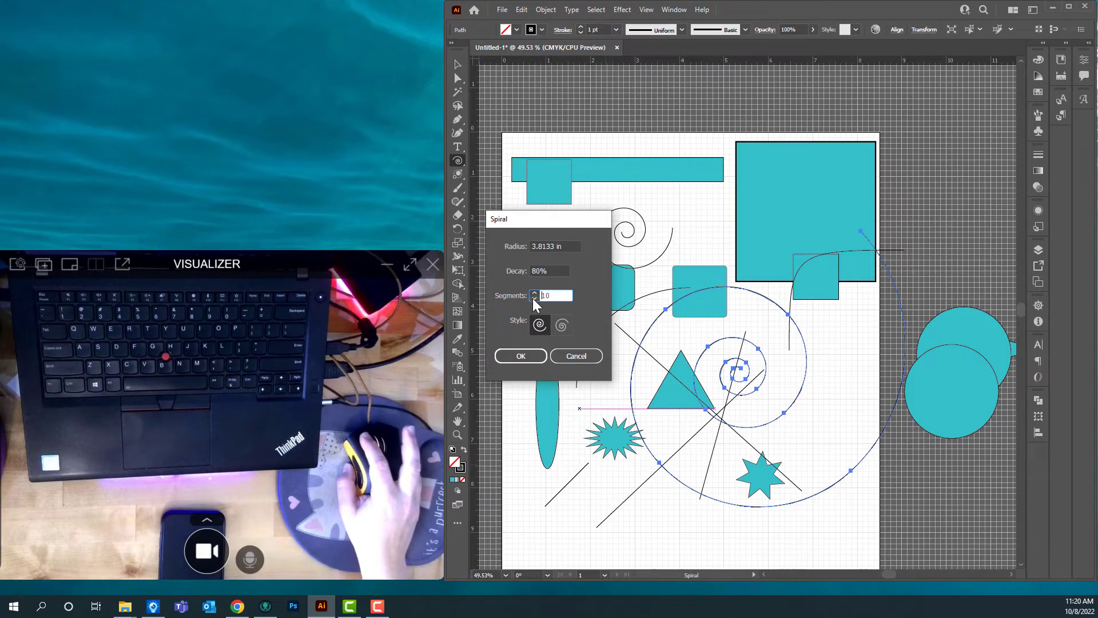
left_click(533, 298)
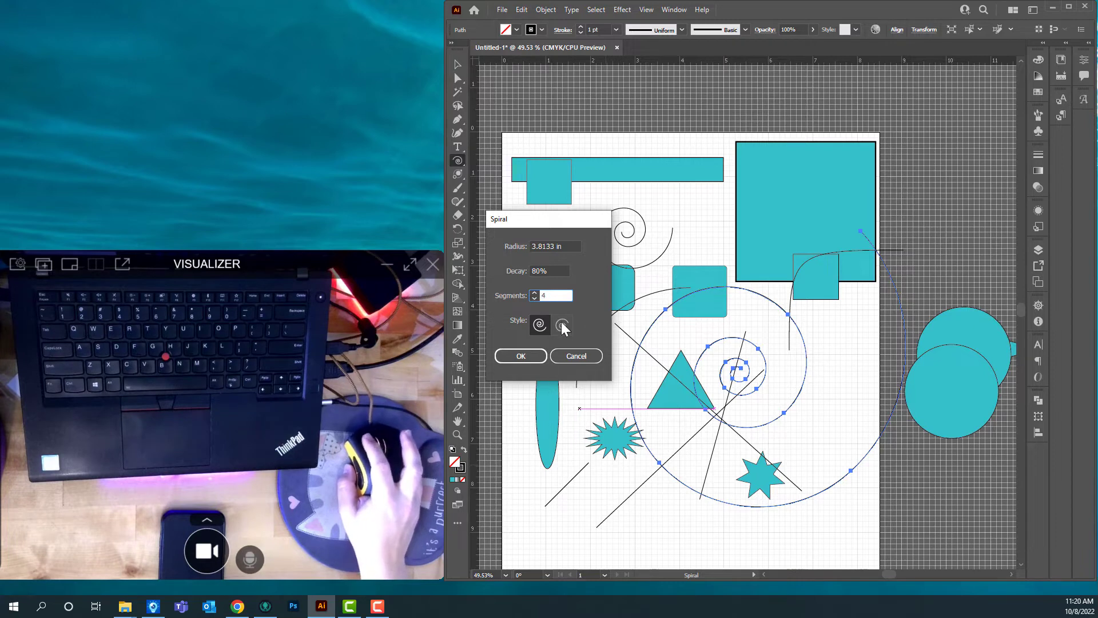
left_click(520, 356)
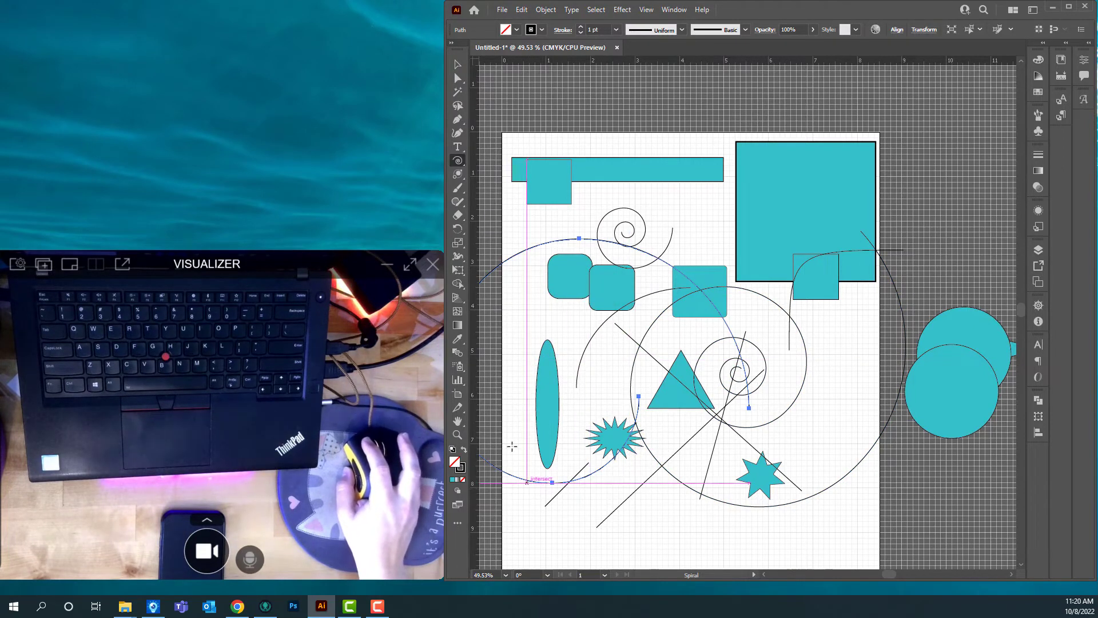
Step: Draw a rectangular grid across the middle of the artboard, from below the small top square to the seven-pointed star
left_click(457, 160)
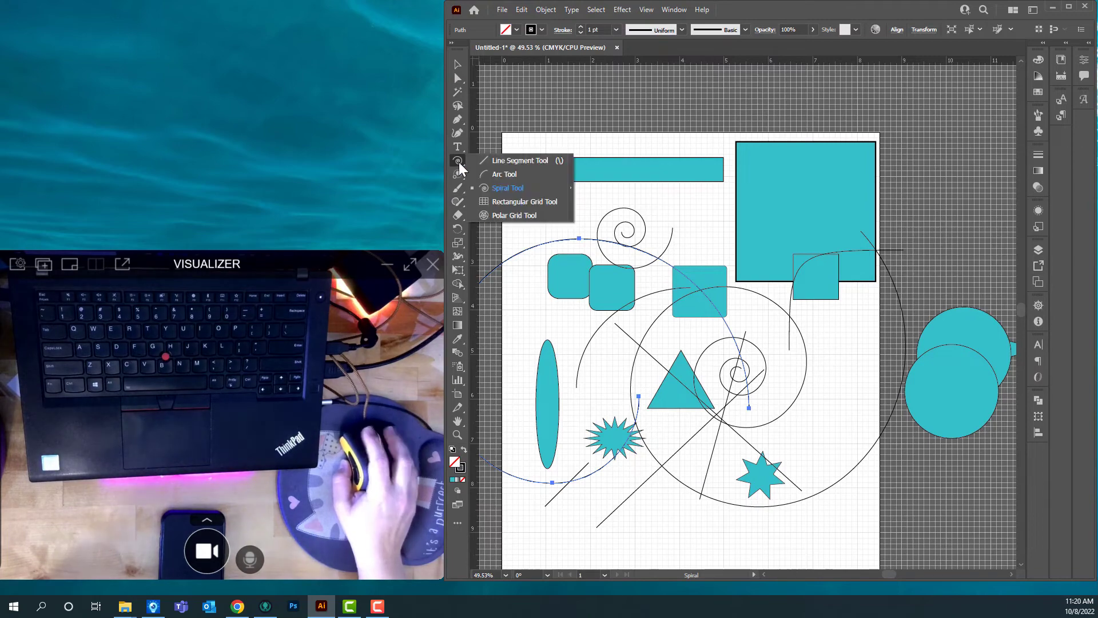
left_click(524, 202)
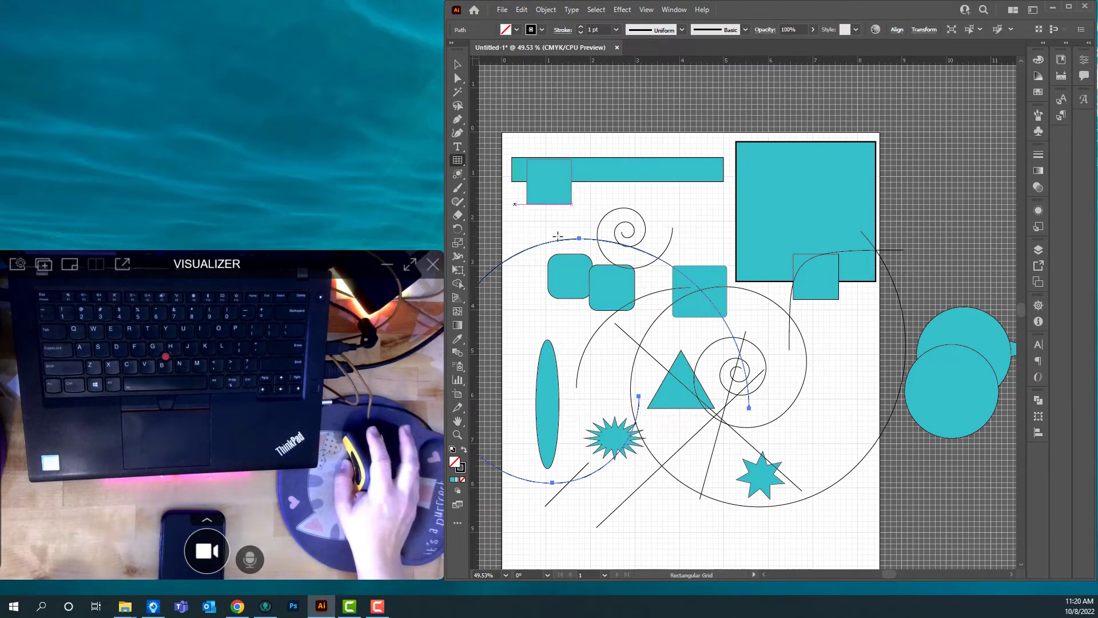
left_click_drag(514, 232, 821, 482)
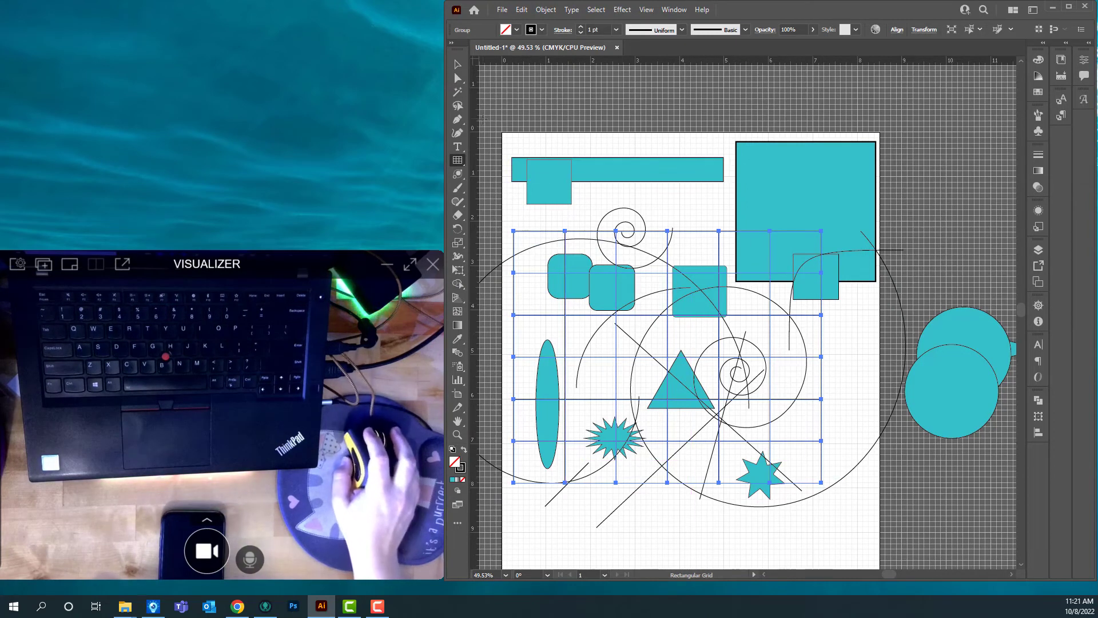
Step: Draw a polar grid over the area between the triangle and the large square
left_click(458, 161)
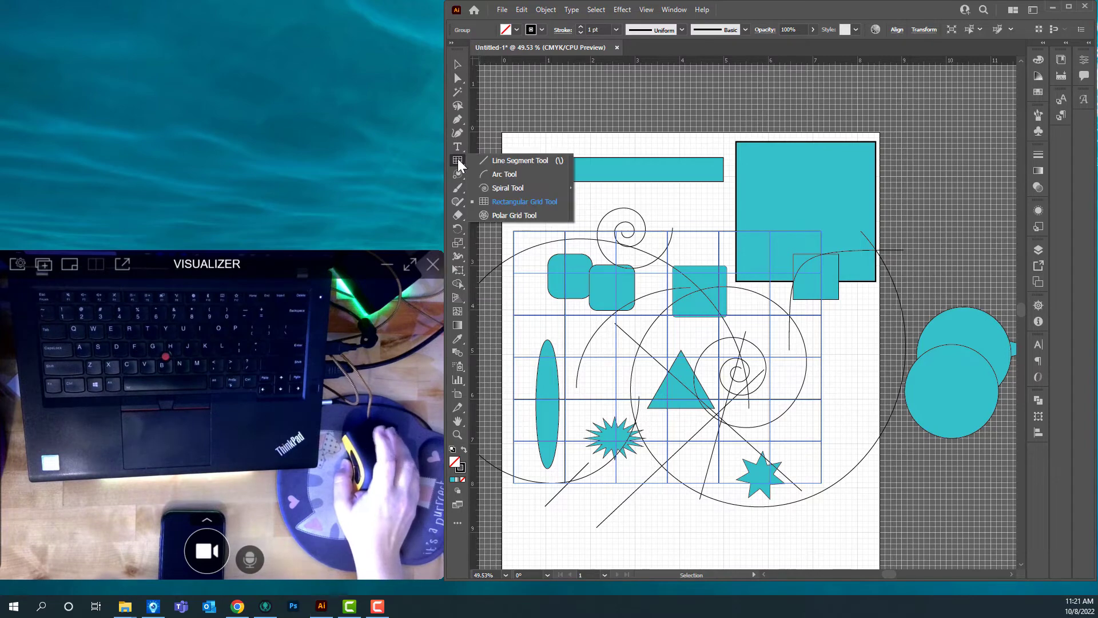
left_click(512, 218)
mouse_move(641, 204)
left_mouse_down()
mouse_move(761, 379)
mouse_move(834, 419)
left_mouse_up()
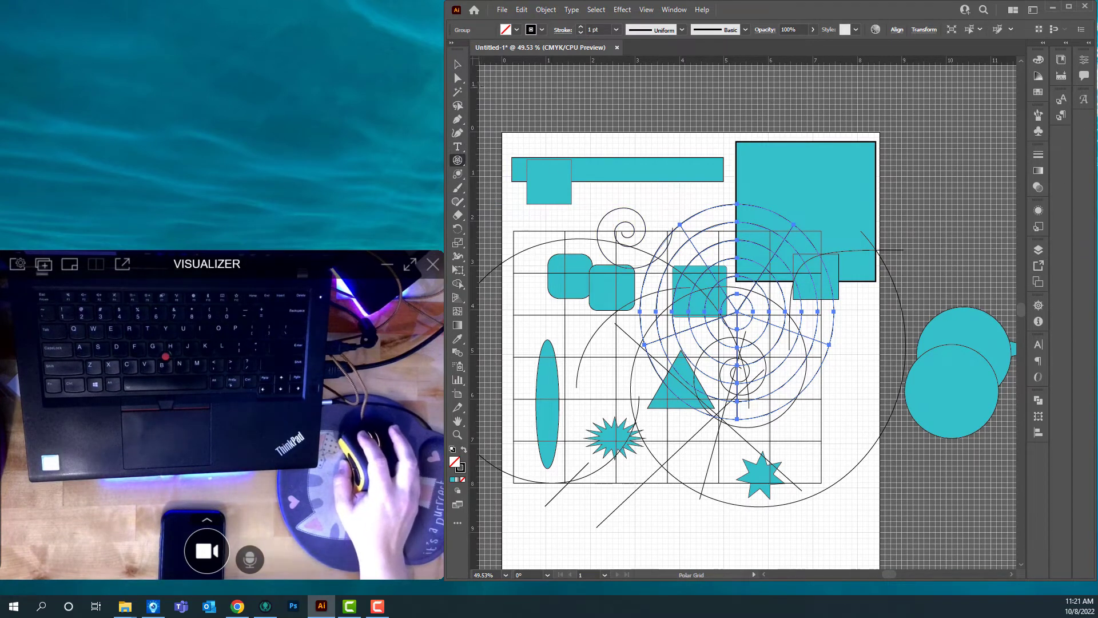
Step: Move the polar grid to the artboard's lower right over the seven-pointed star and scale it down
left_click(457, 63)
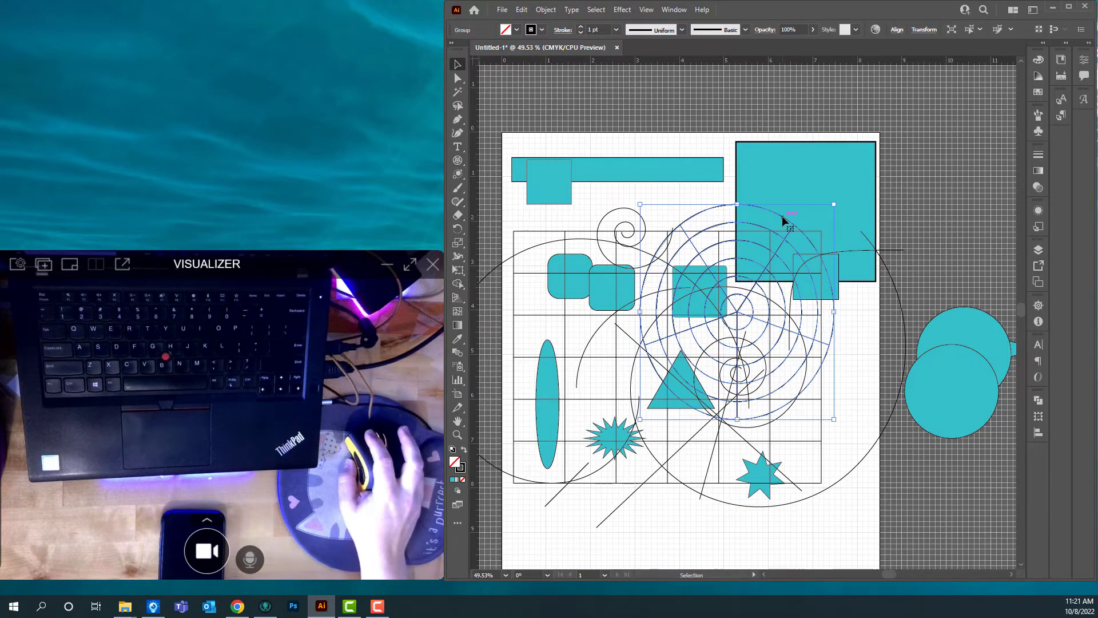
left_click_drag(786, 219, 806, 86)
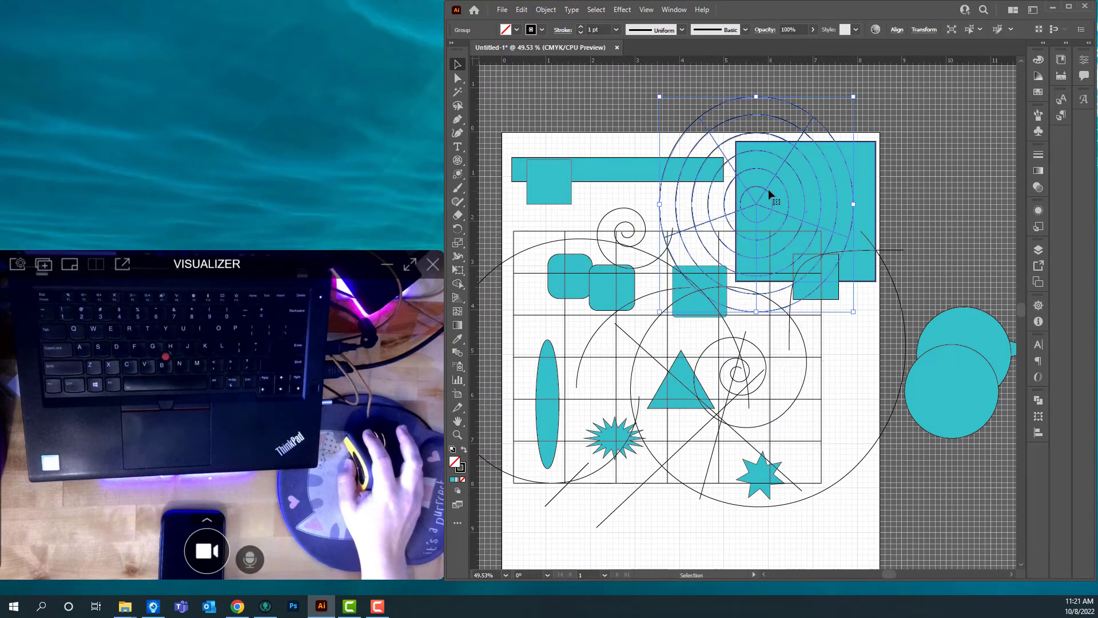
left_click_drag(768, 195, 829, 442)
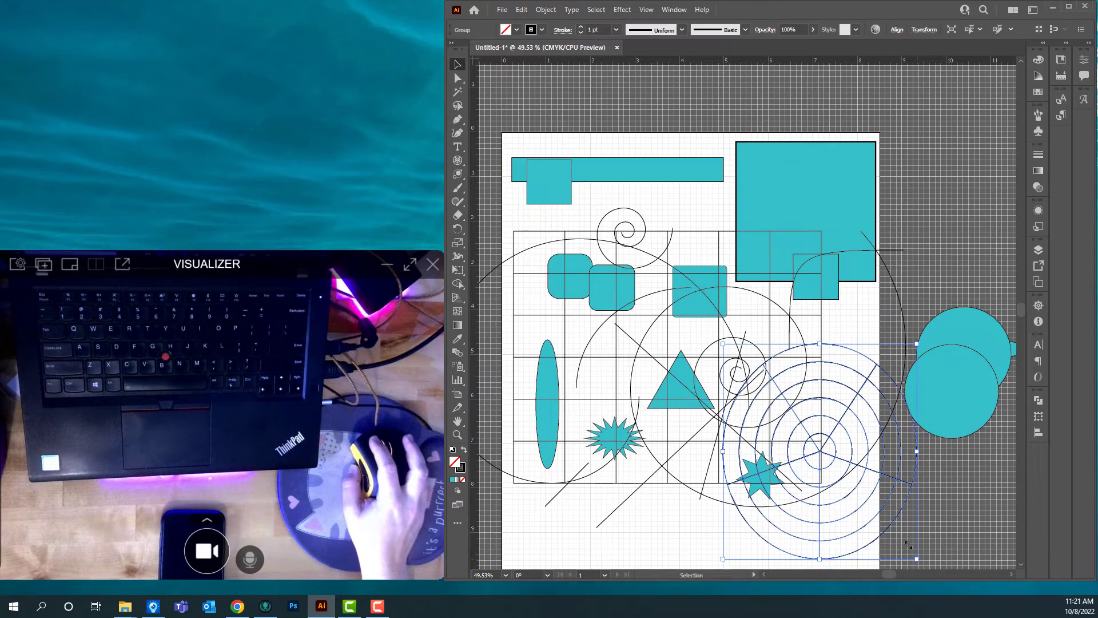
left_click_drag(908, 544, 860, 487)
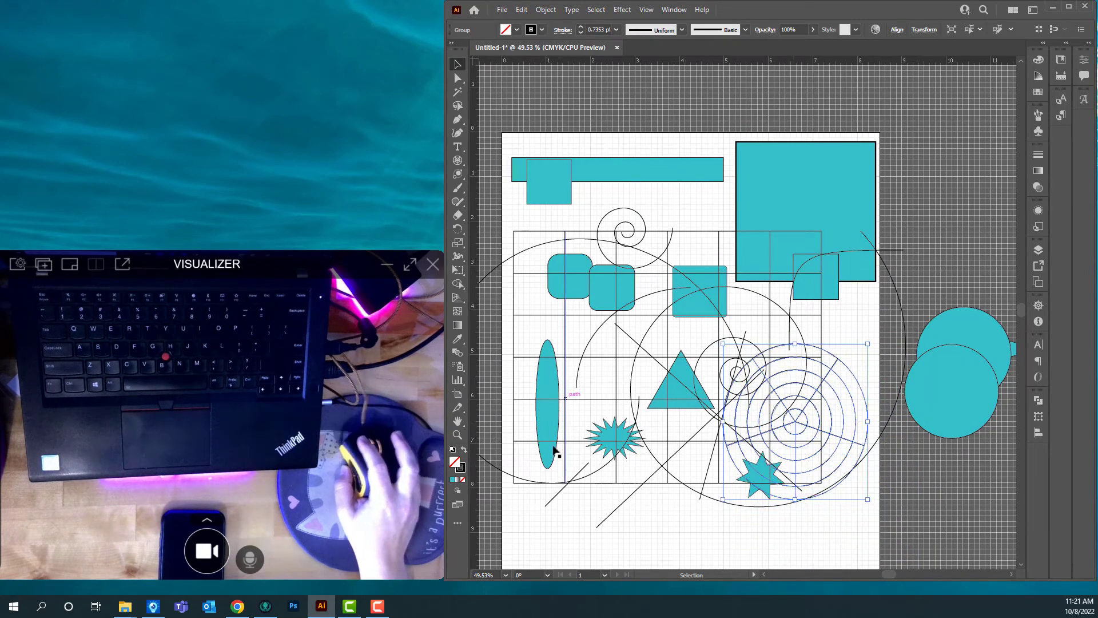
Step: With the stroke colour active, move the polar grid below the triangle and the four-segment spiral fully into the artboard's central area
left_click(462, 470)
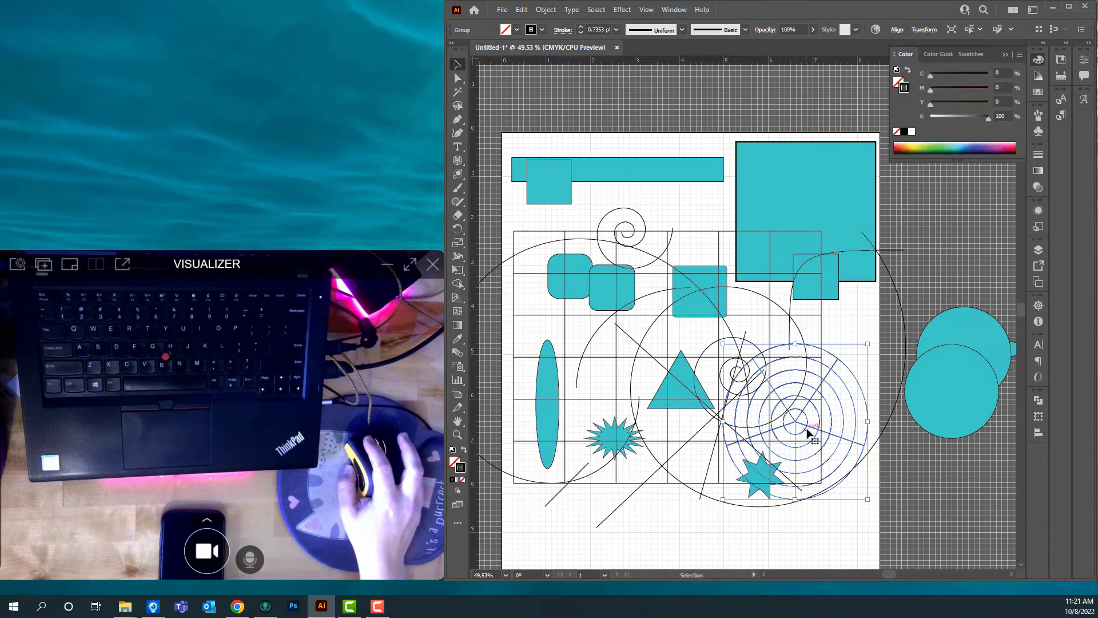
left_click_drag(813, 430, 709, 483)
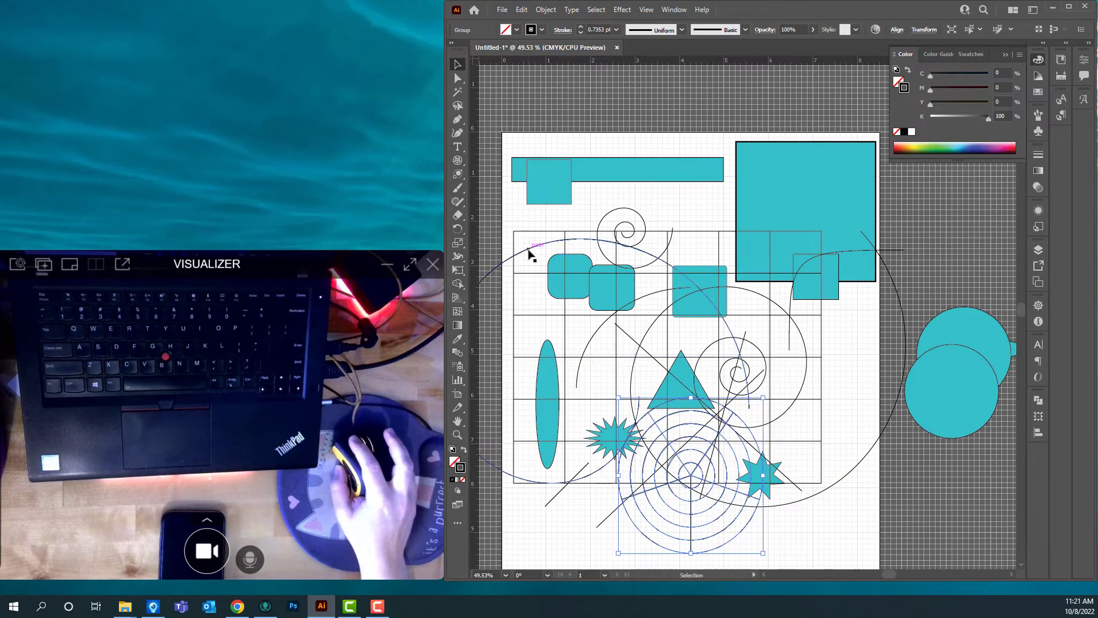
left_click_drag(531, 254, 675, 296)
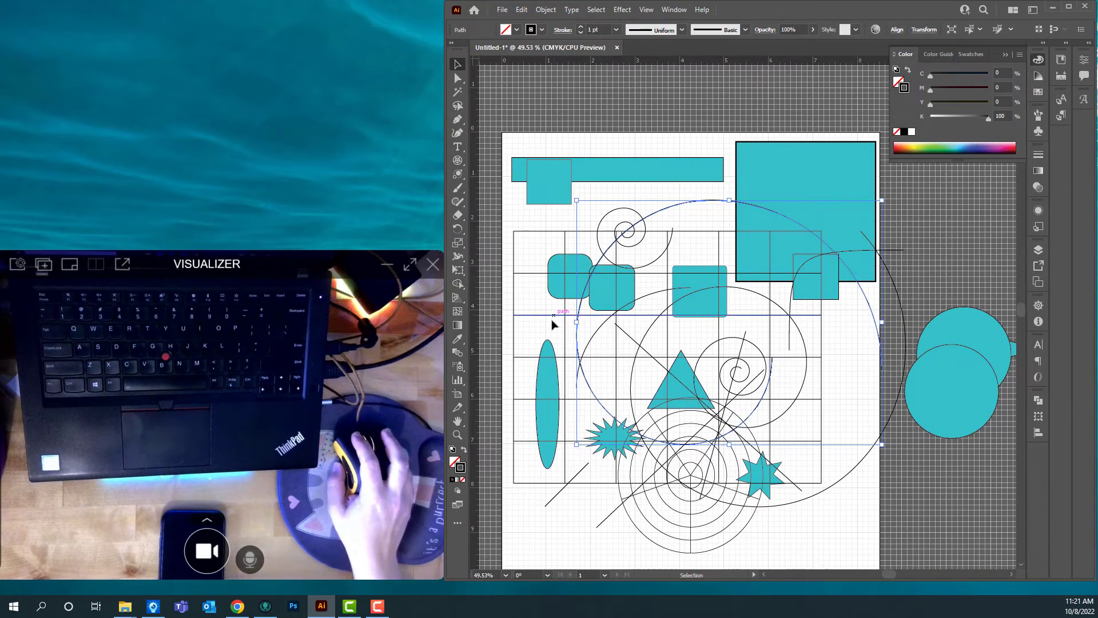
left_click(553, 525)
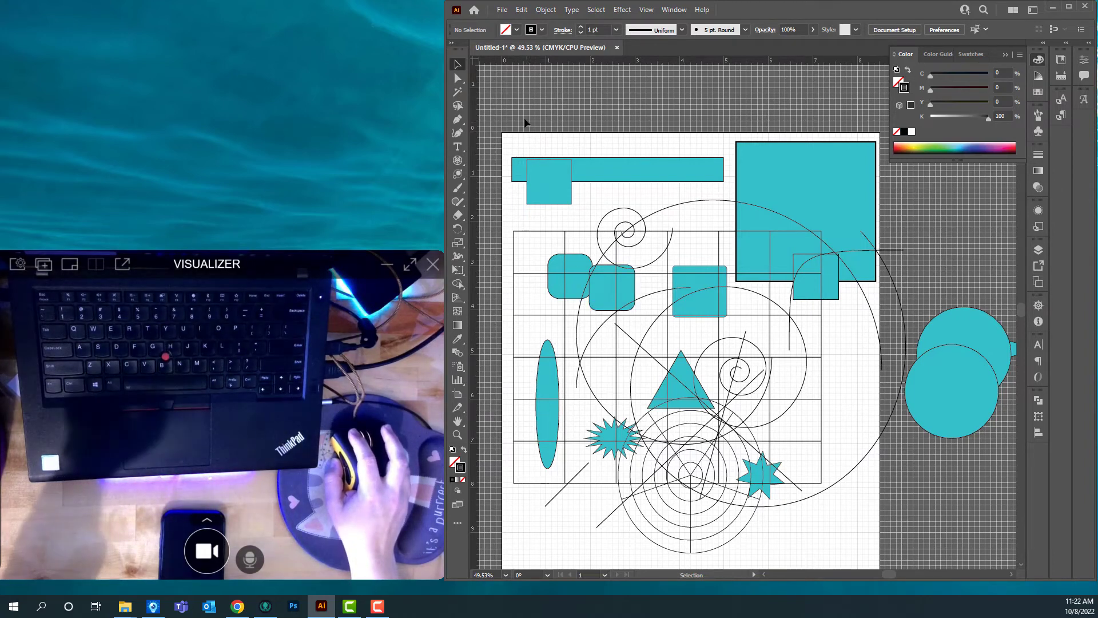
Step: Delete all the practice shapes and lines except the rounded square in the middle and the flat ellipse beyond the artboard's right edge
left_click_drag(506, 130, 667, 559)
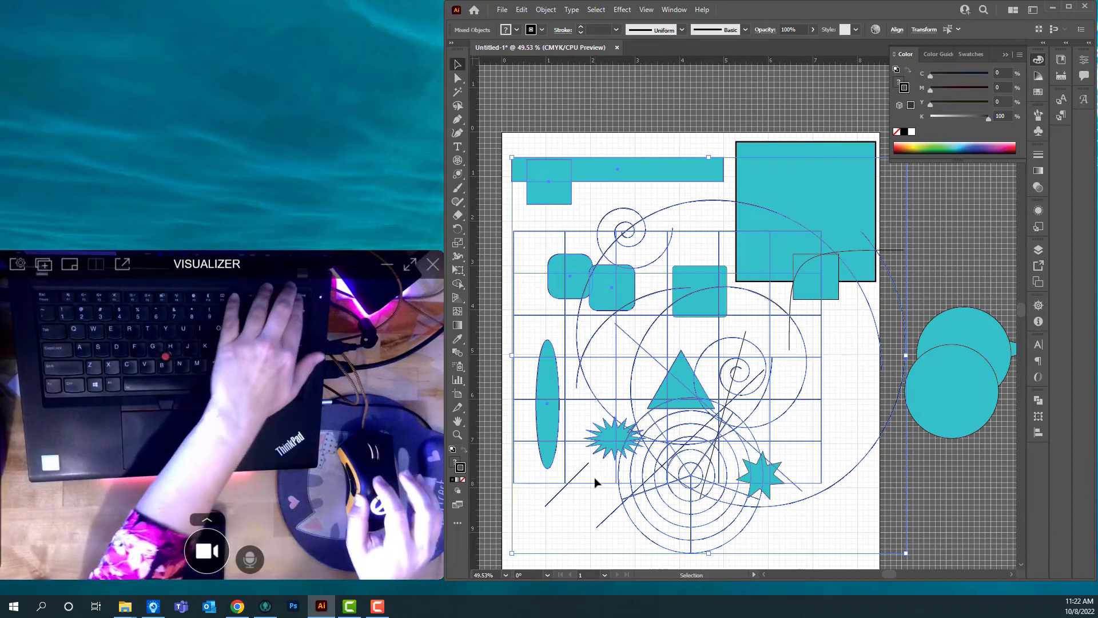
key("Delete")
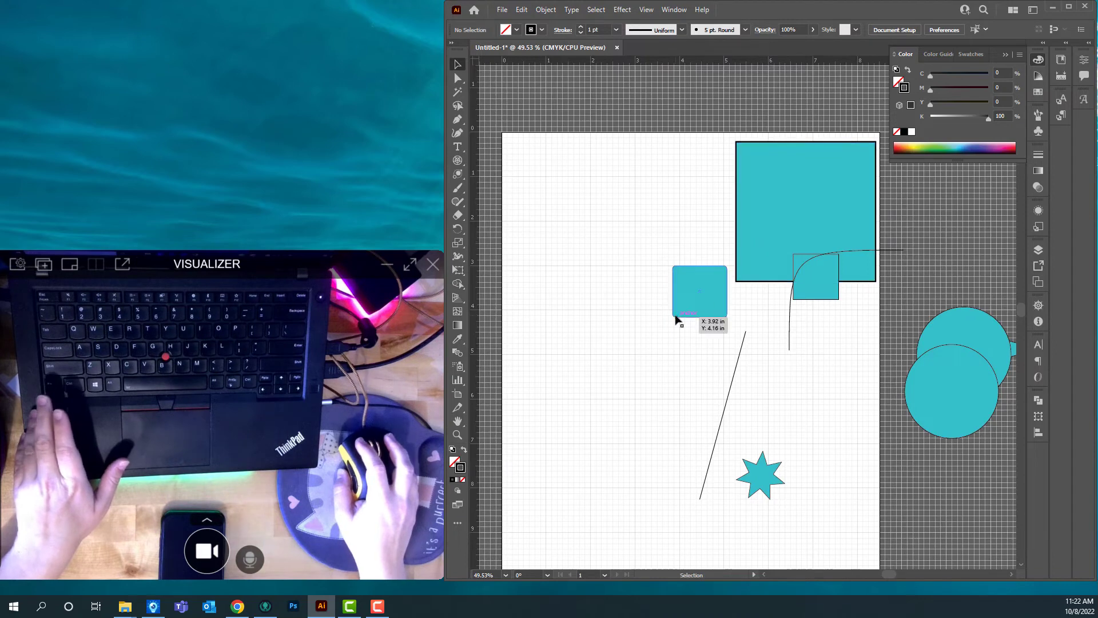
left_click(773, 218)
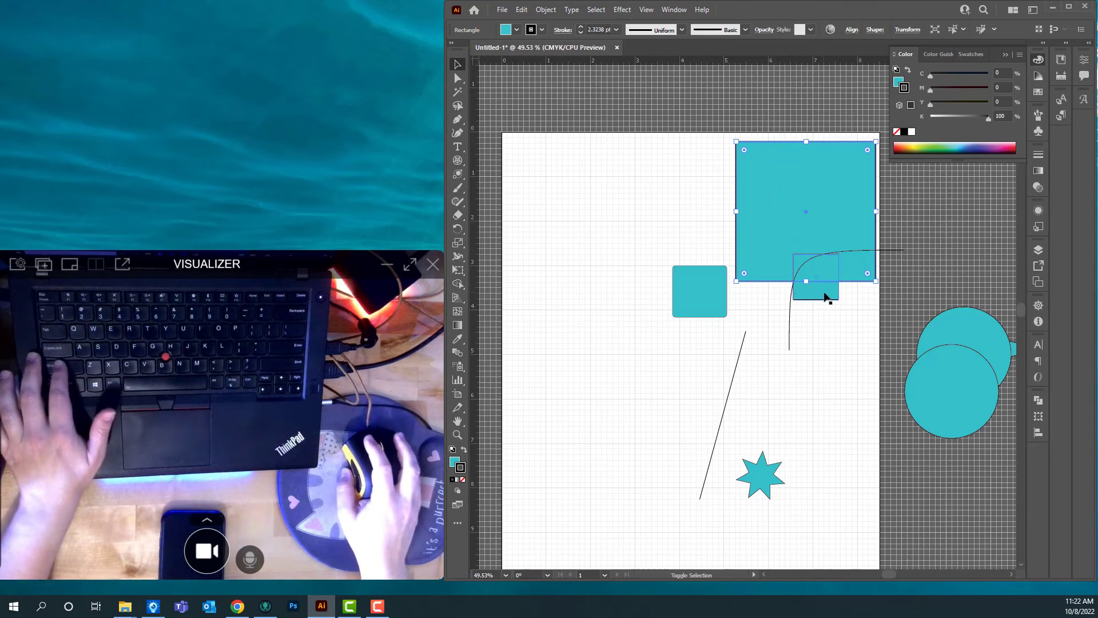
left_click(801, 288, "shift")
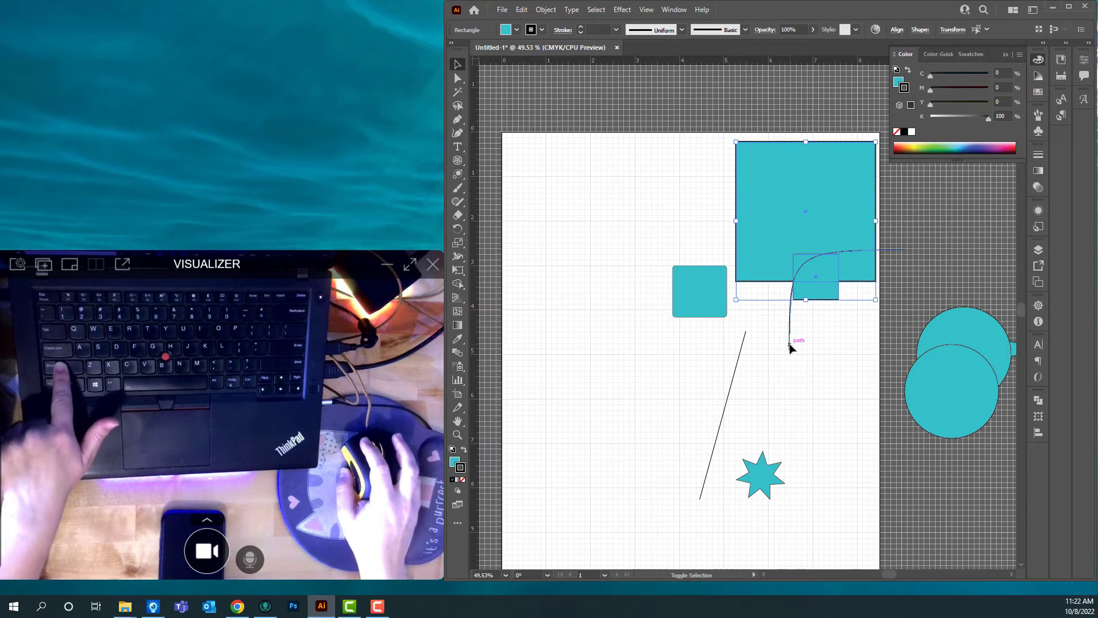
left_click(790, 347, "shift")
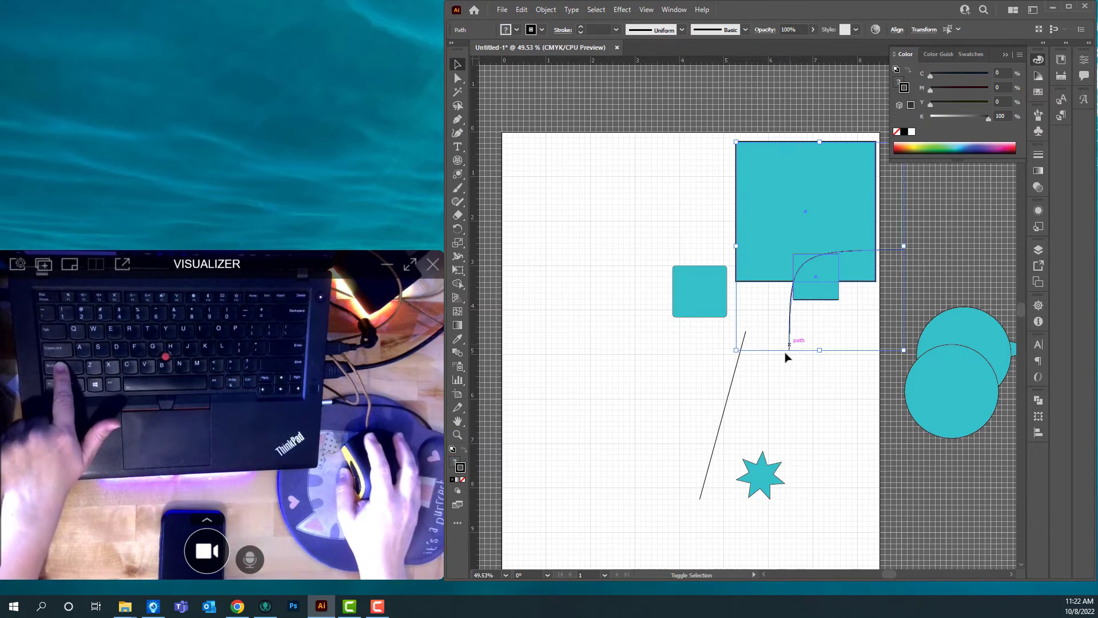
left_click(713, 458, "shift")
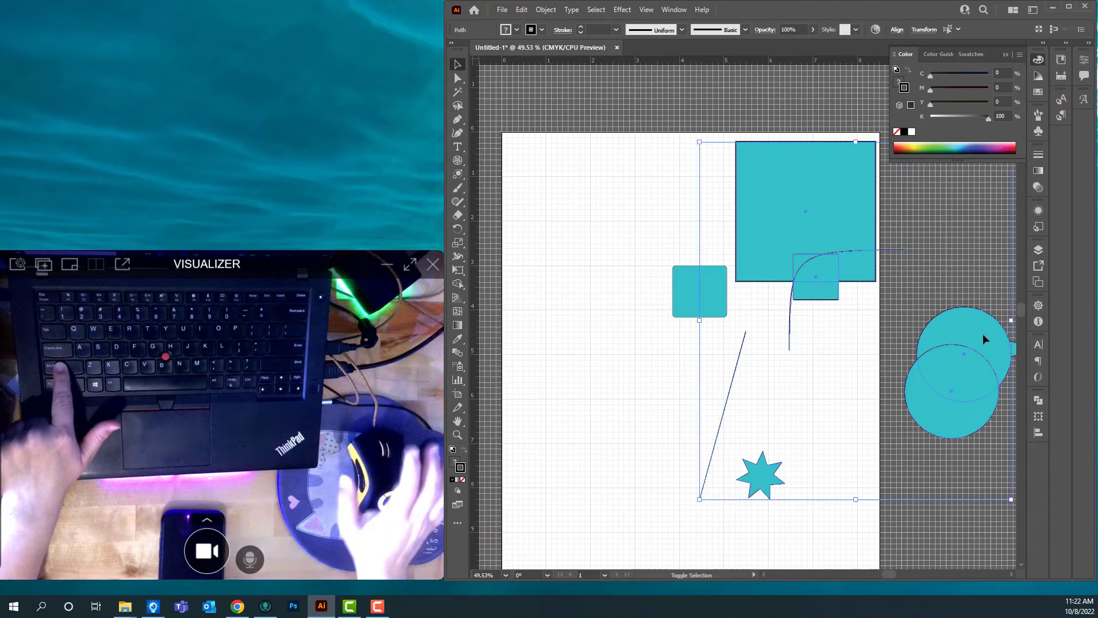
key("Delete")
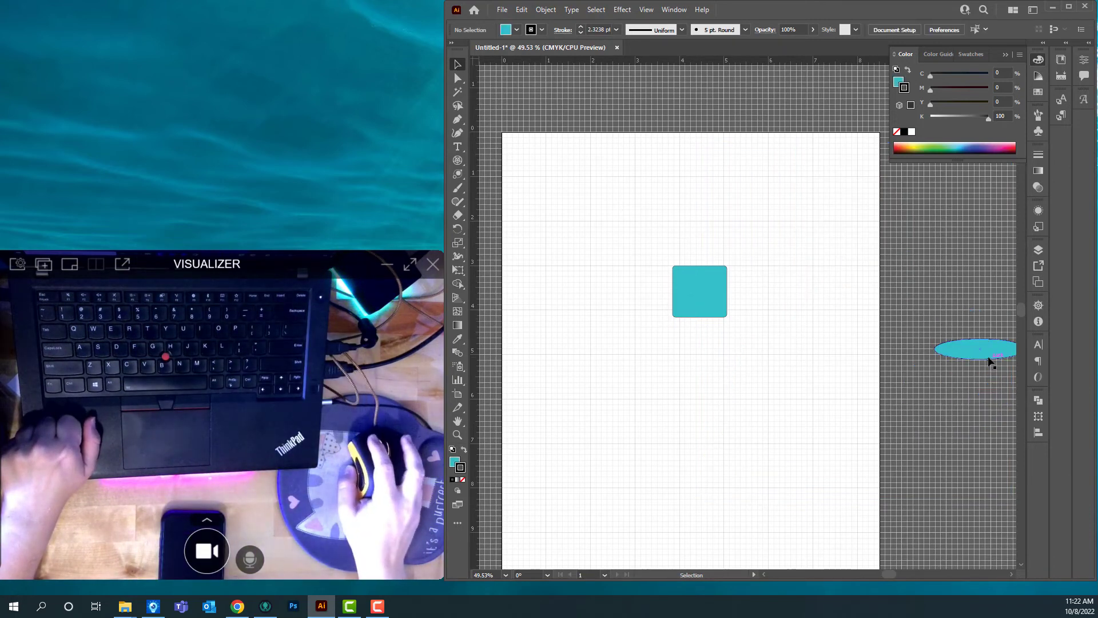
Step: Move the flat ellipse onto the artboard, centred above the rounded square, and move the square up closer beneath it
left_click_drag(990, 362, 574, 226)
scroll(689, 427, "down", 3)
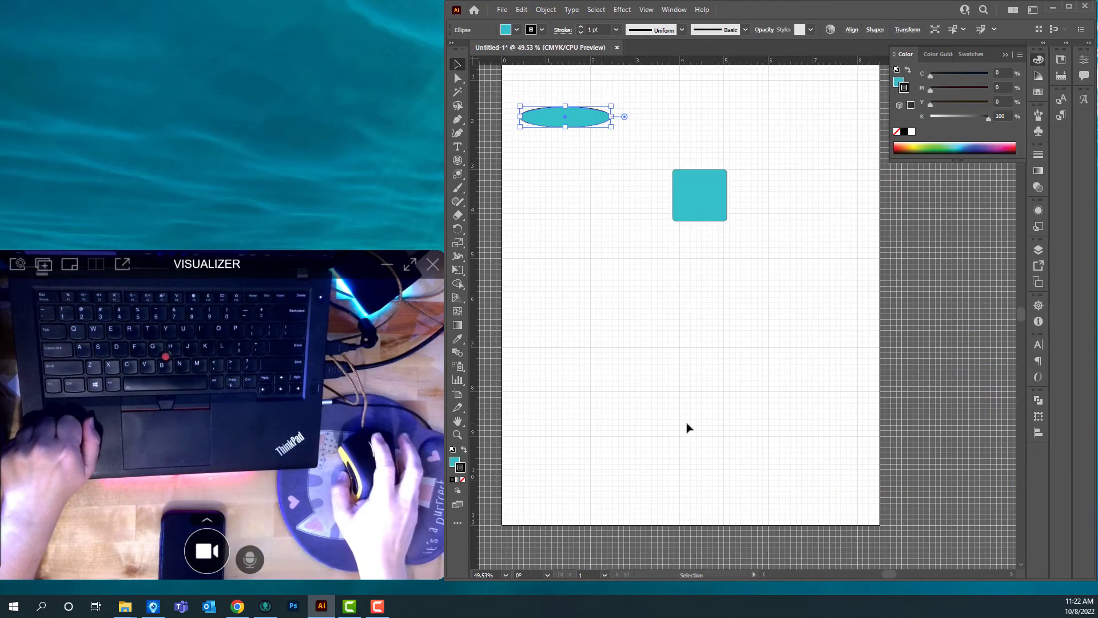
scroll(688, 427, "up", 3)
scroll(688, 428, "down", 3)
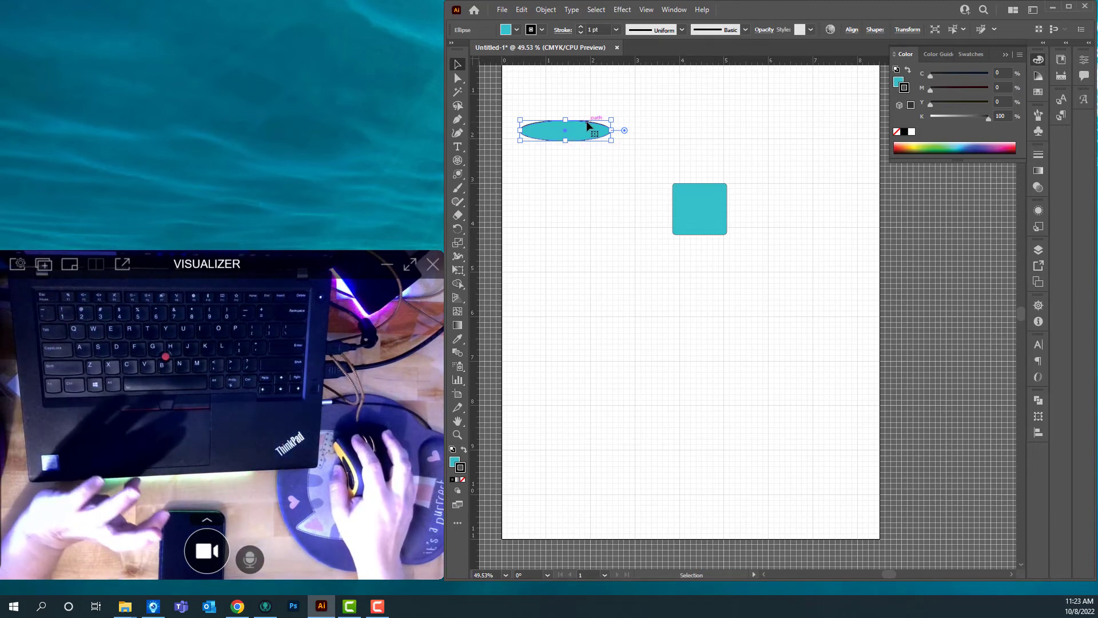
left_click_drag(587, 123, 719, 145)
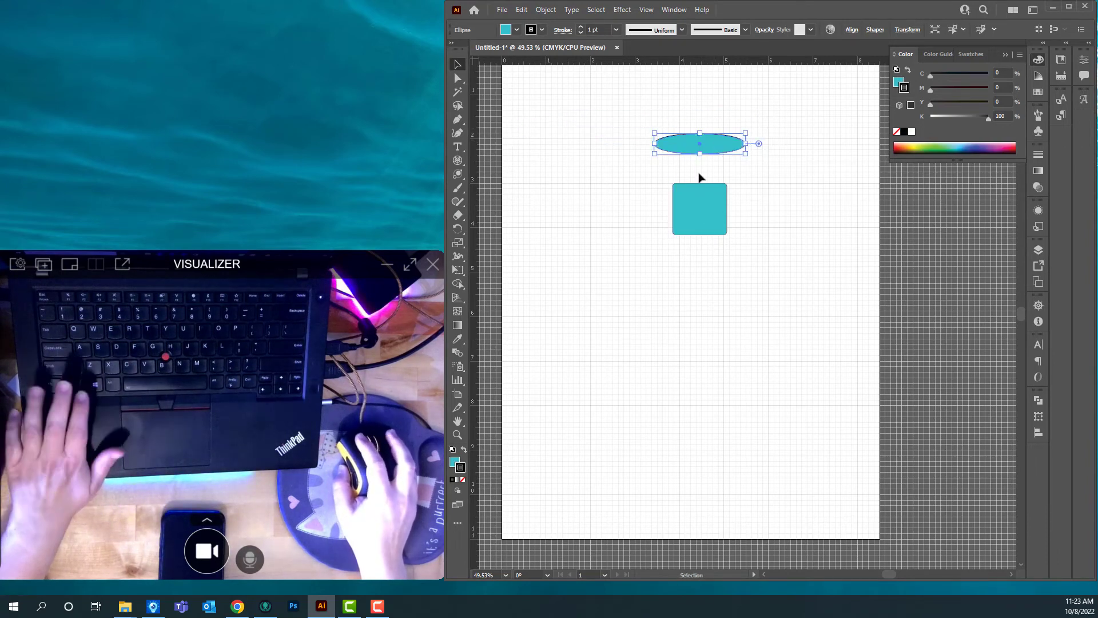
left_click_drag(703, 217, 701, 195)
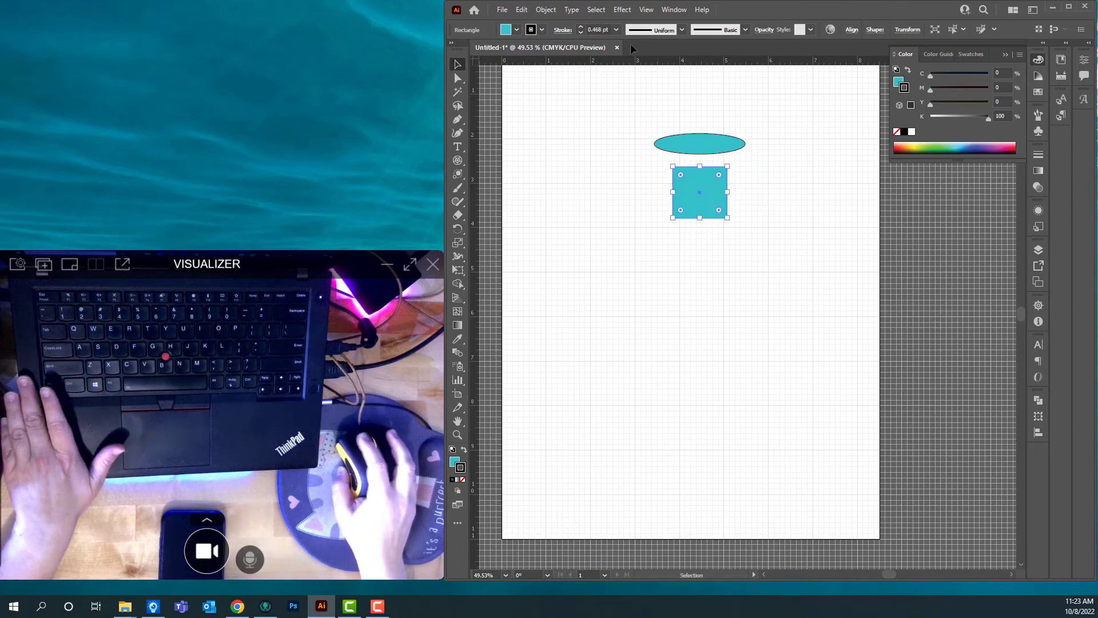
left_click(644, 10)
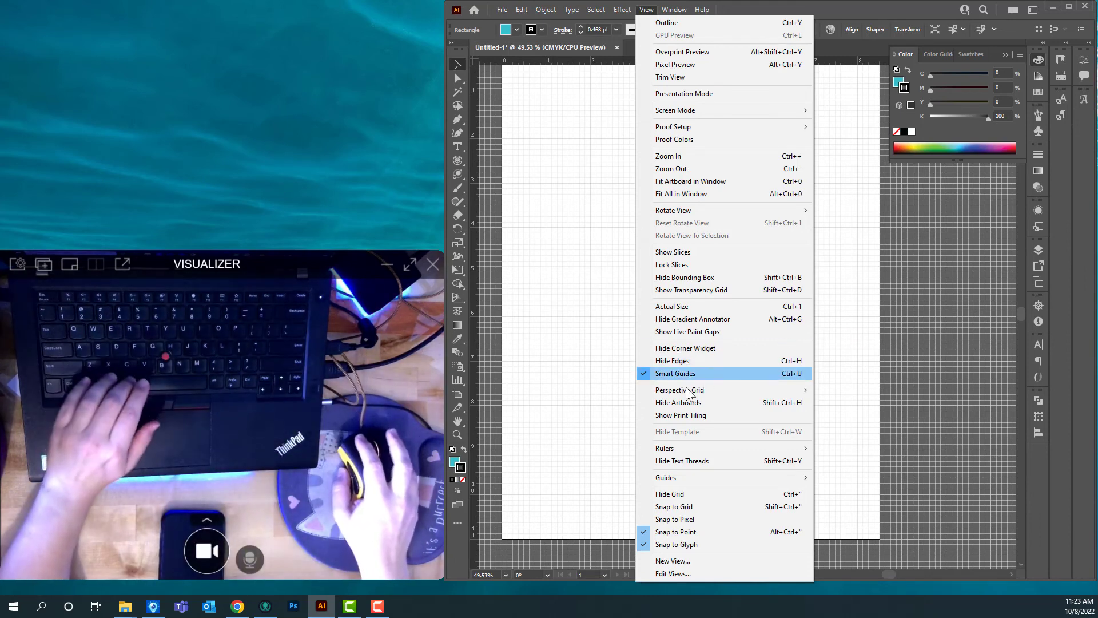
left_click(853, 452)
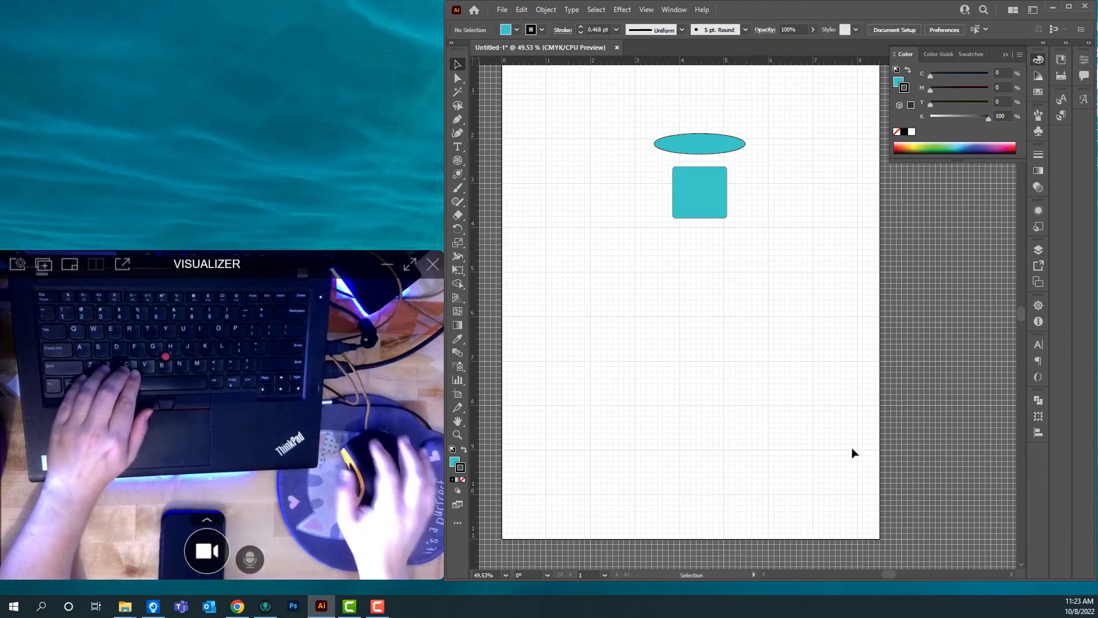
Step: Align the ellipse and rounded square horizontally by their left edges, by their centres, and finally by their right edges
left_click(699, 204)
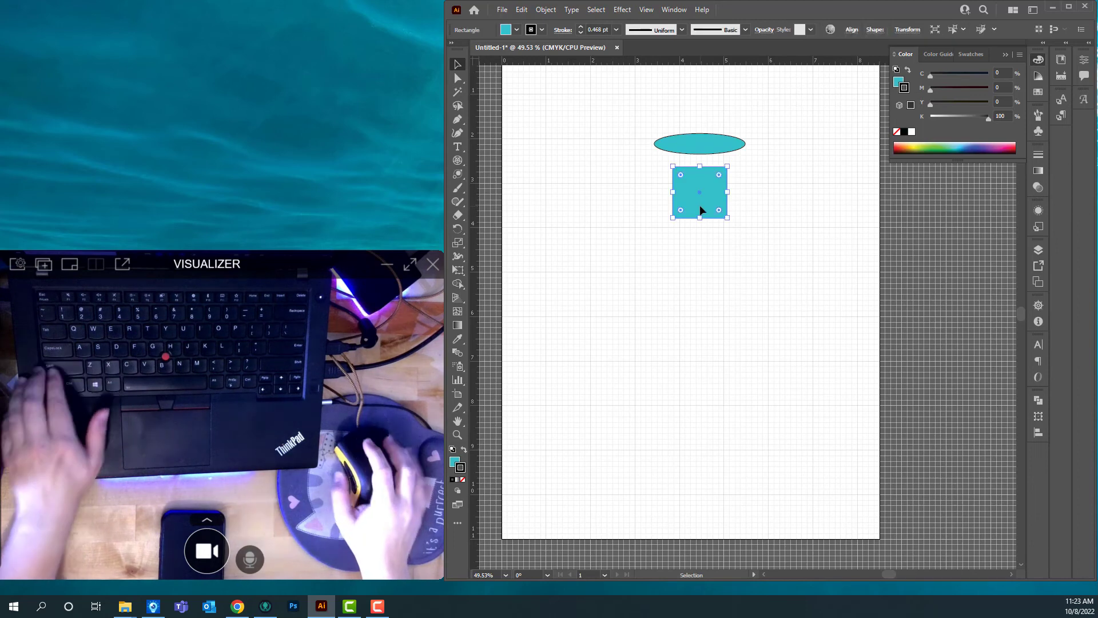
left_click(705, 150, "shift")
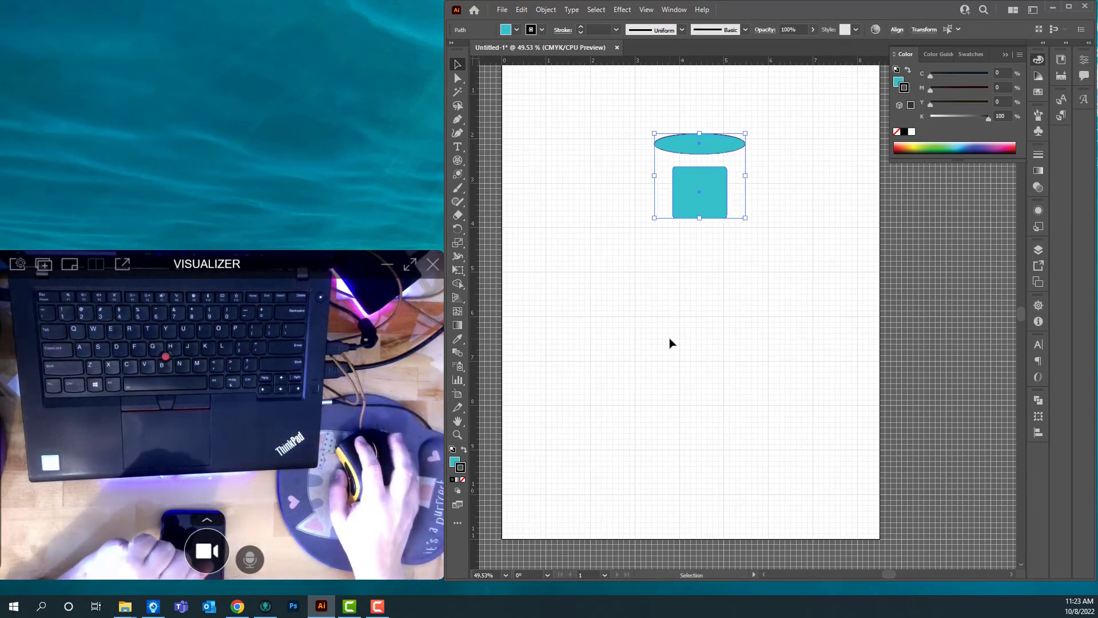
left_click(897, 29)
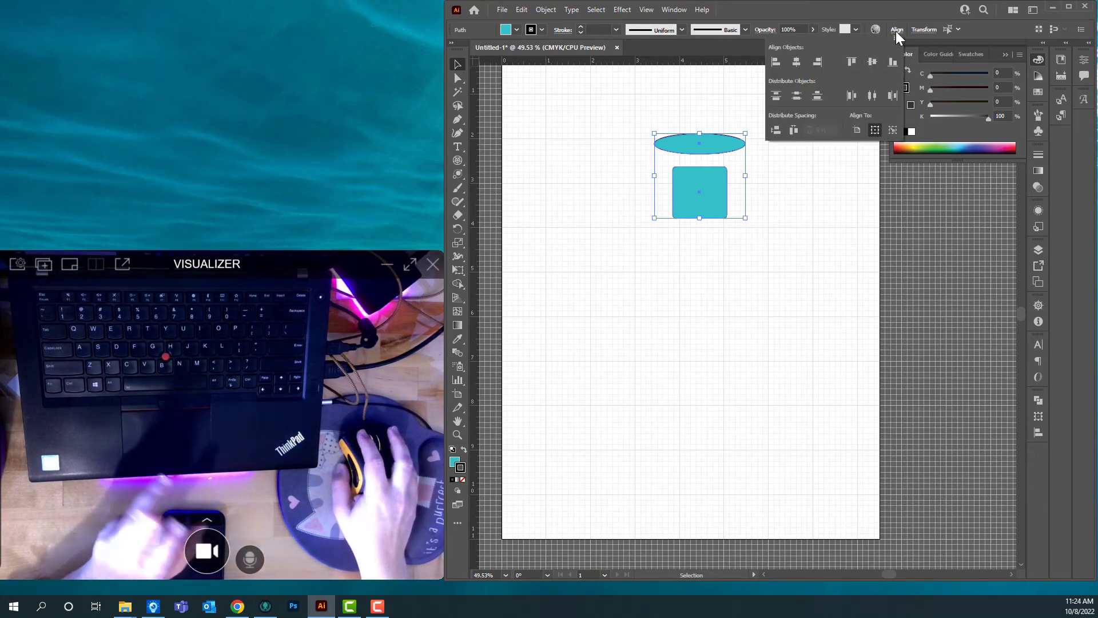
left_click(775, 63)
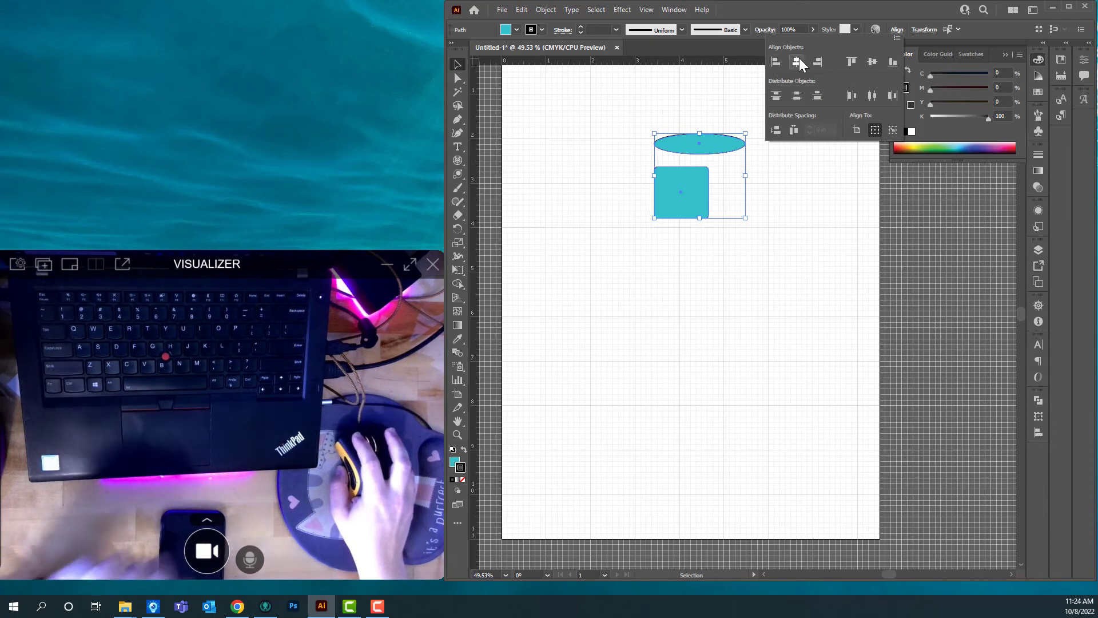
left_click(799, 59)
left_click(820, 61)
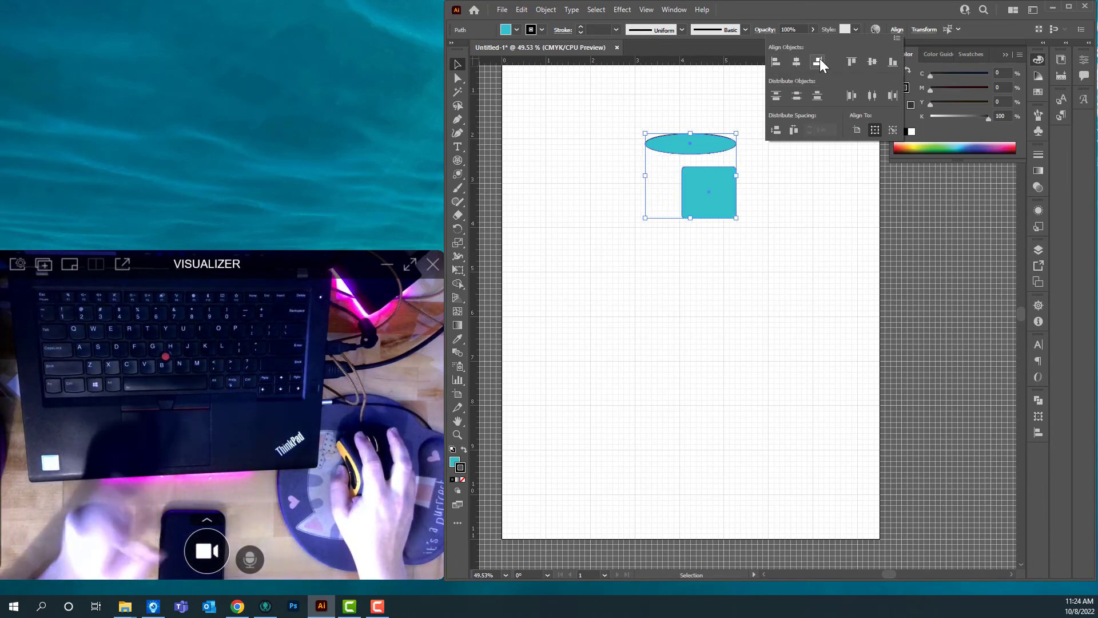
Step: Align the same two shapes vertically by their top edges, by their centres, and finally by their bottom edges
left_click(851, 62)
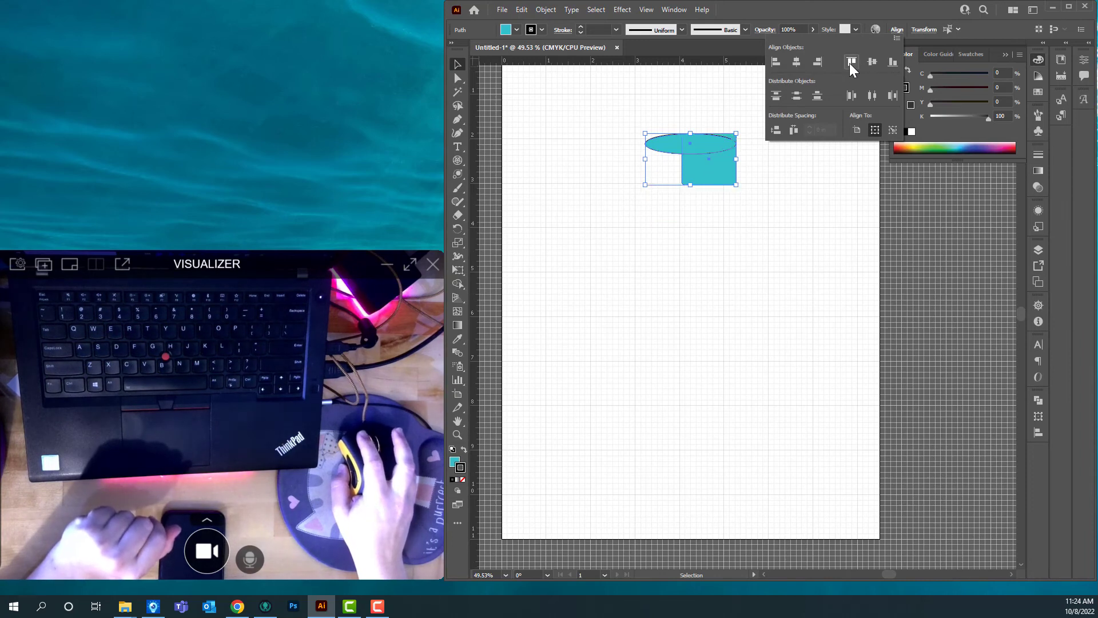
left_click(873, 62)
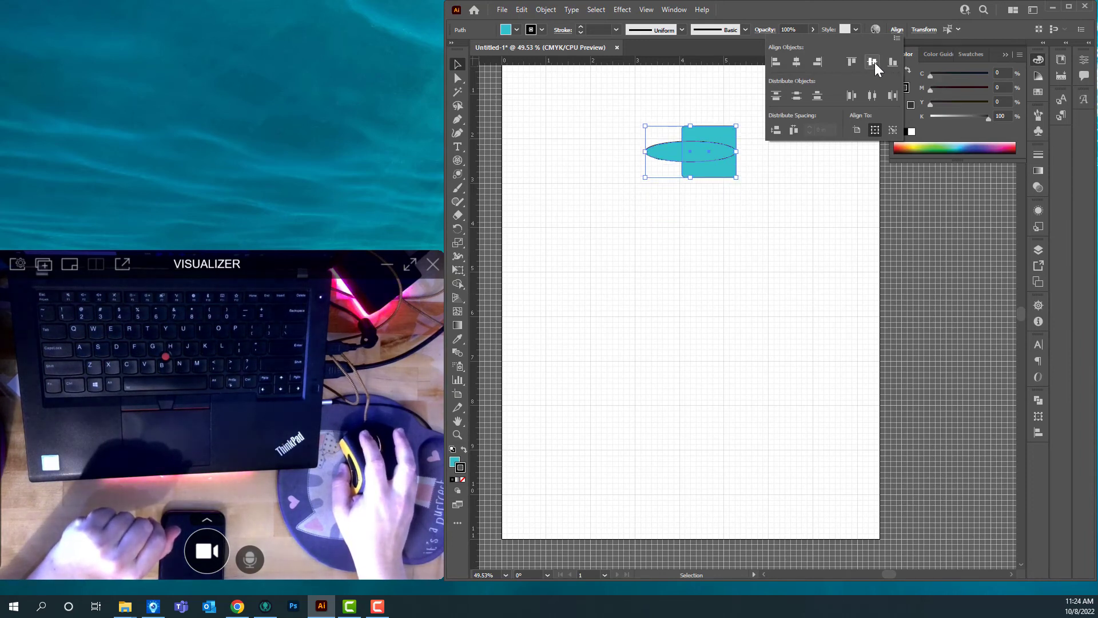
left_click(889, 64)
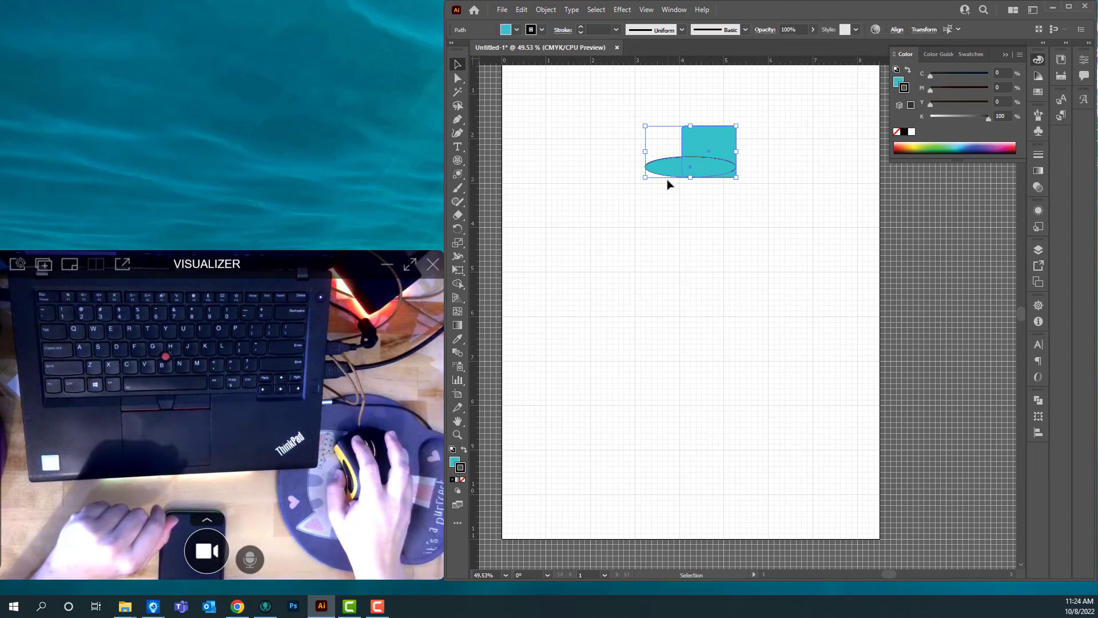
Step: Move the ellipse clear of the rounded square to its left and place a duplicate ellipse level with it on the square's right
left_click(652, 185)
left_click_drag(665, 171, 589, 159)
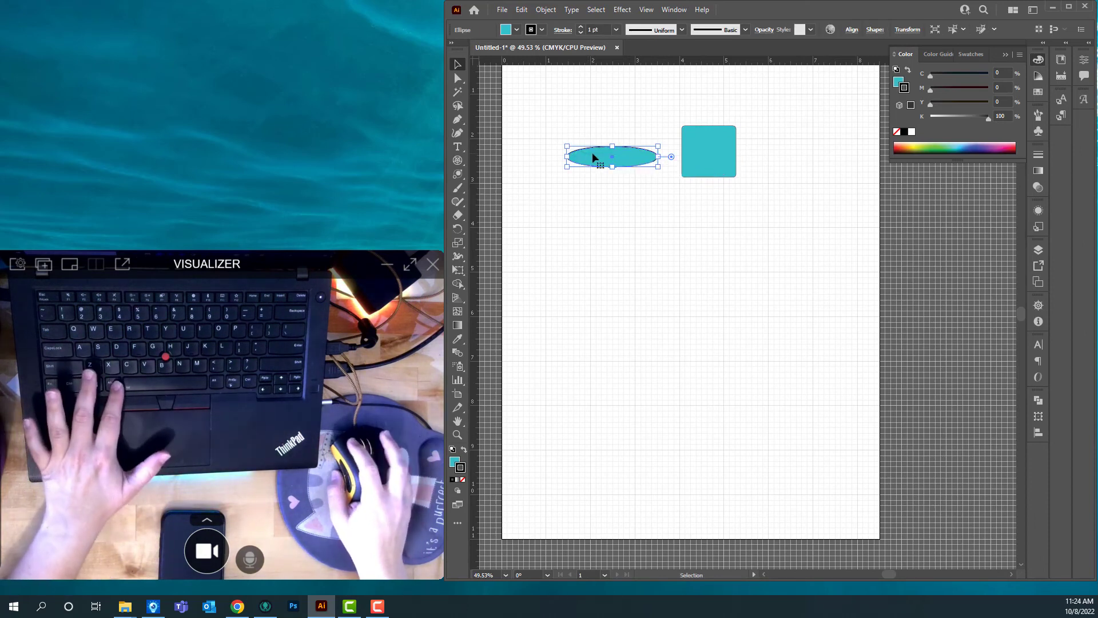
left_click_drag(592, 152, 788, 158)
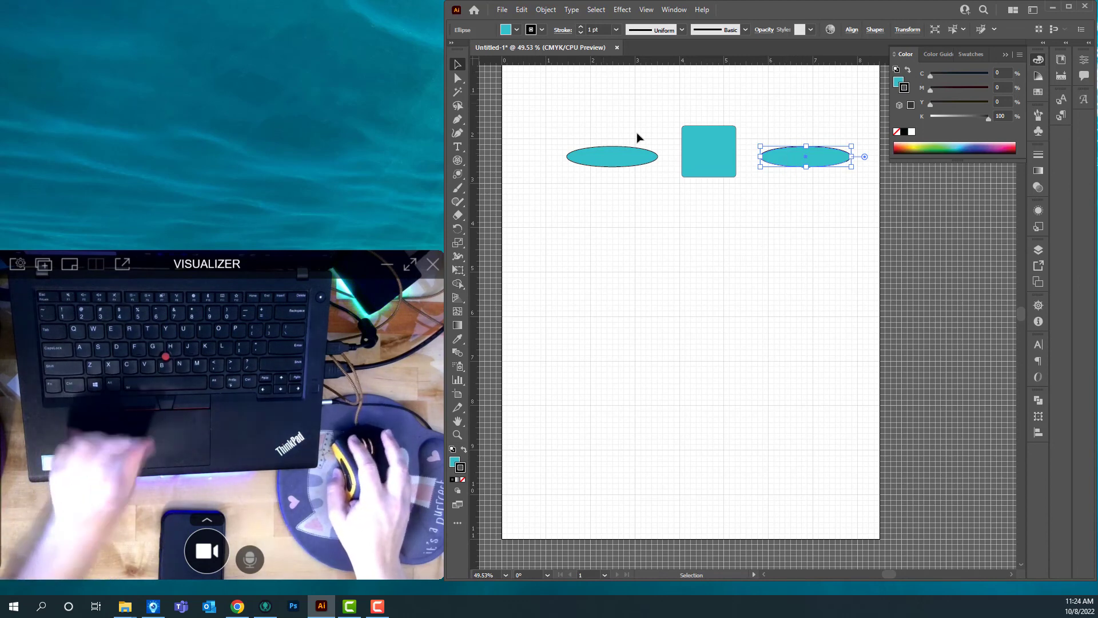
Step: Select both ellipses and the rounded square and align them by their vertical centres
left_click(639, 160)
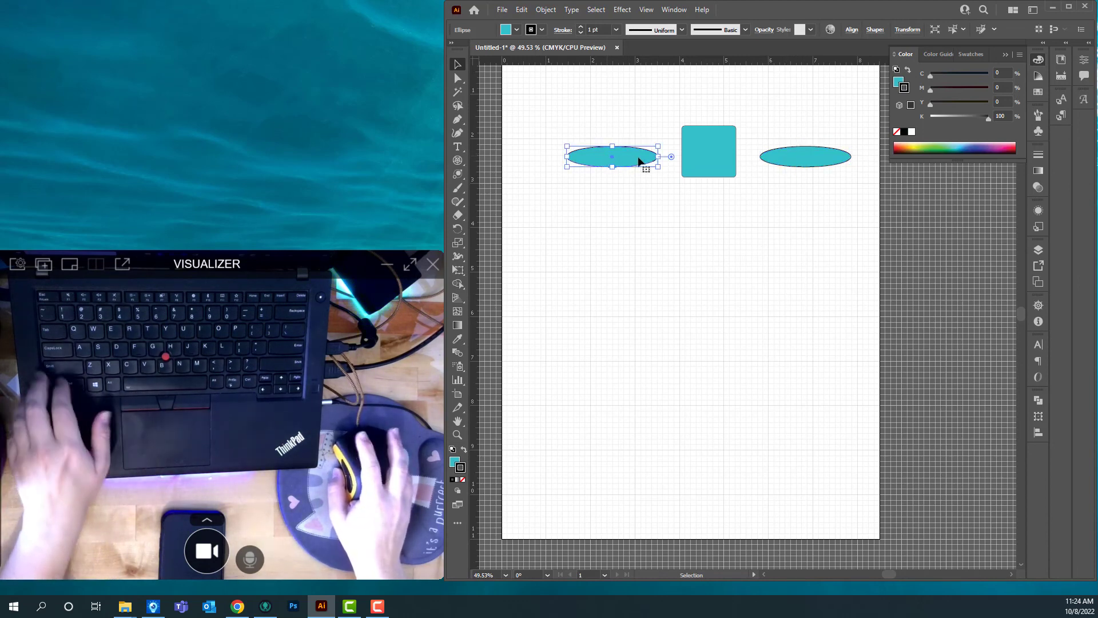
left_click(702, 162, "shift")
left_click(834, 162, "shift")
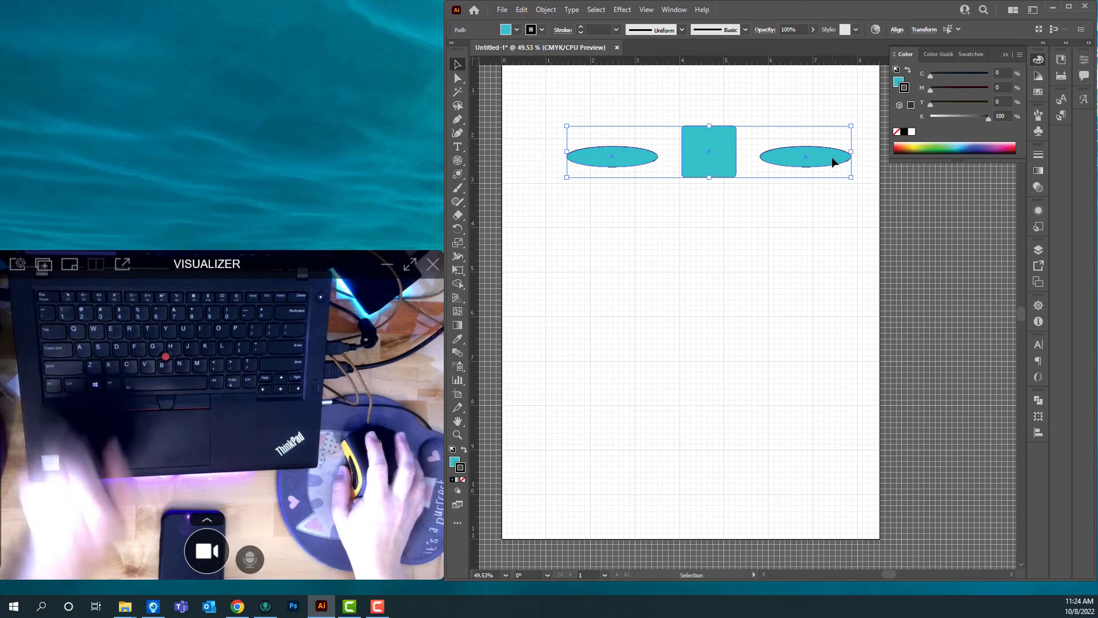
left_click(897, 32)
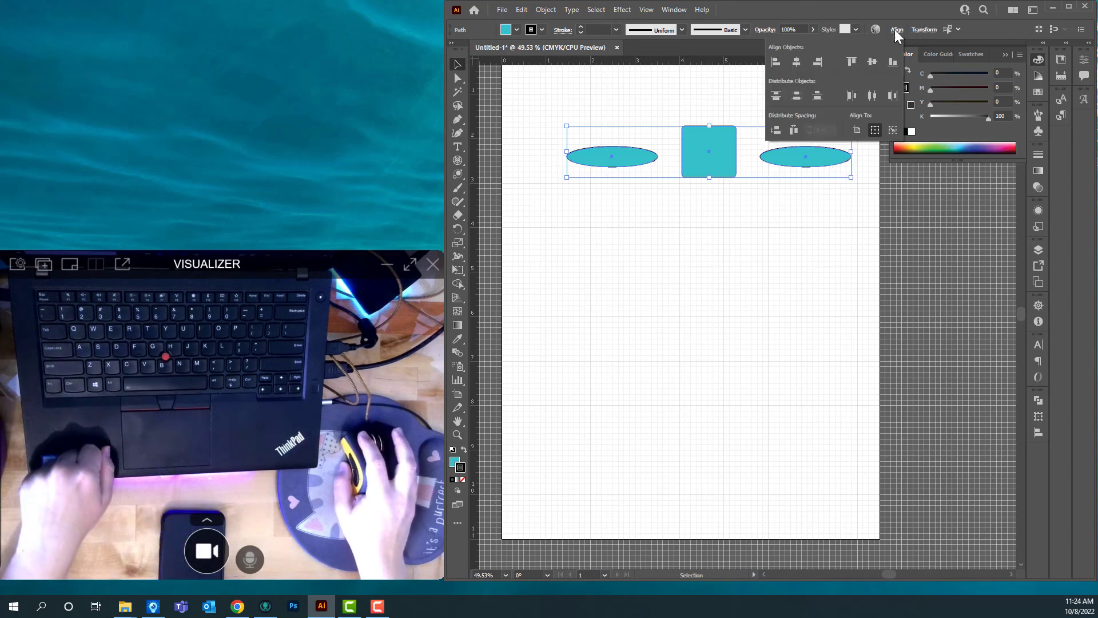
left_click(872, 60)
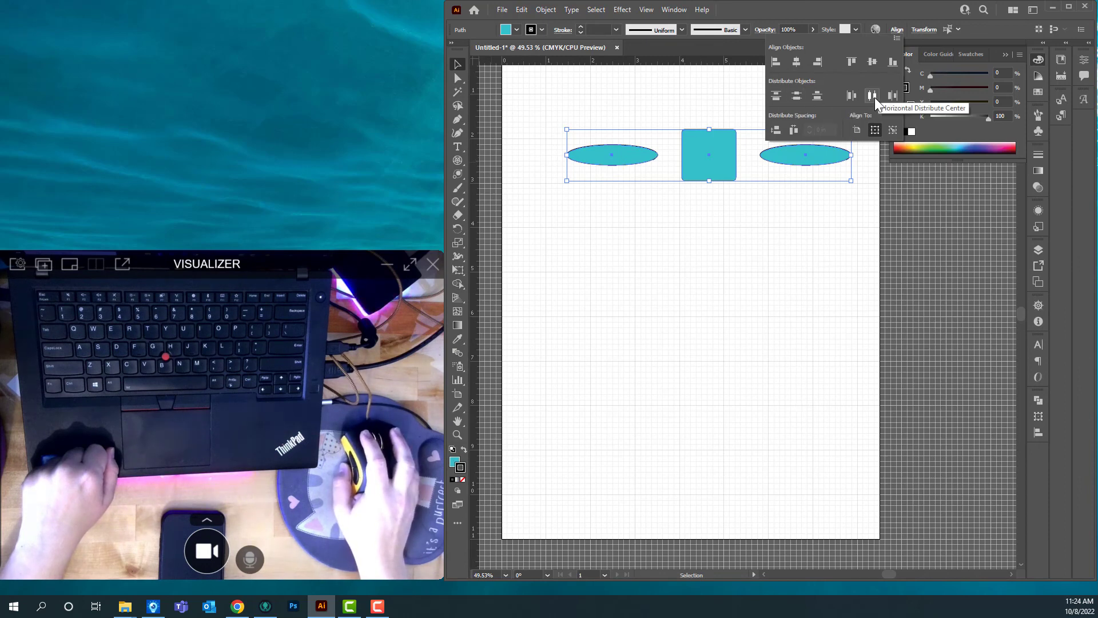
Step: Distribute the three shapes horizontally by their right edges, by their left edges, and finally by their centres
left_click(890, 96)
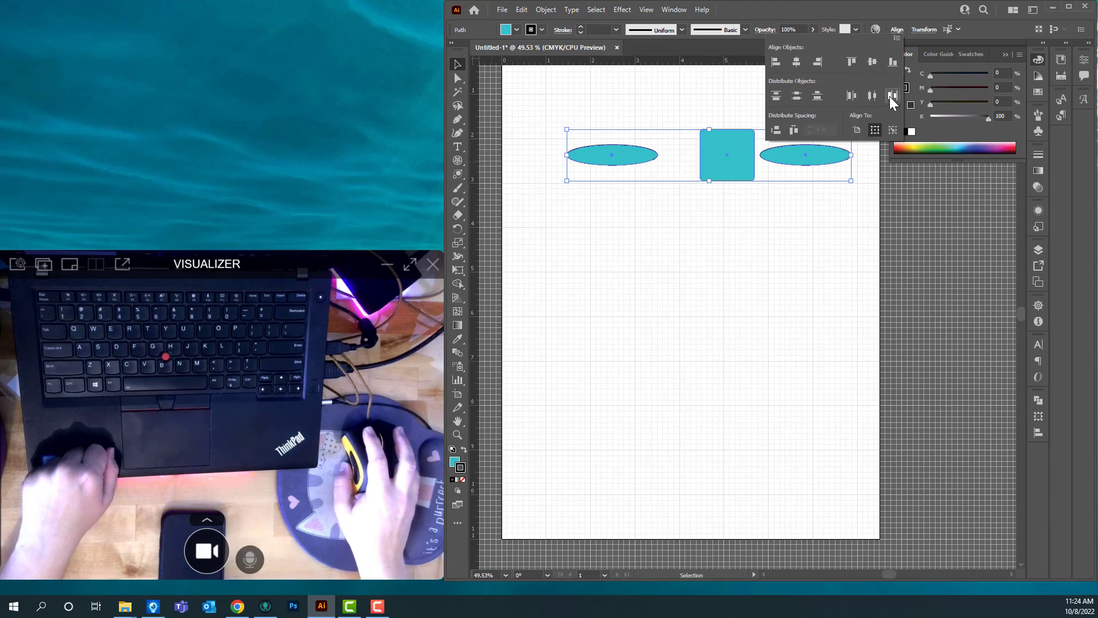
left_click(853, 95)
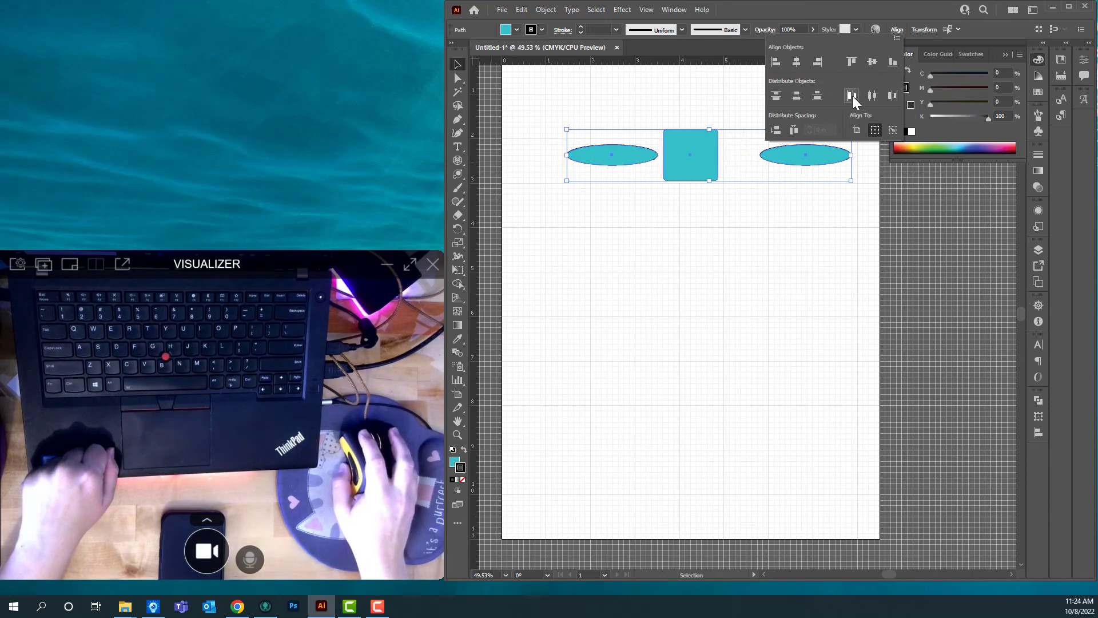
left_click(870, 94)
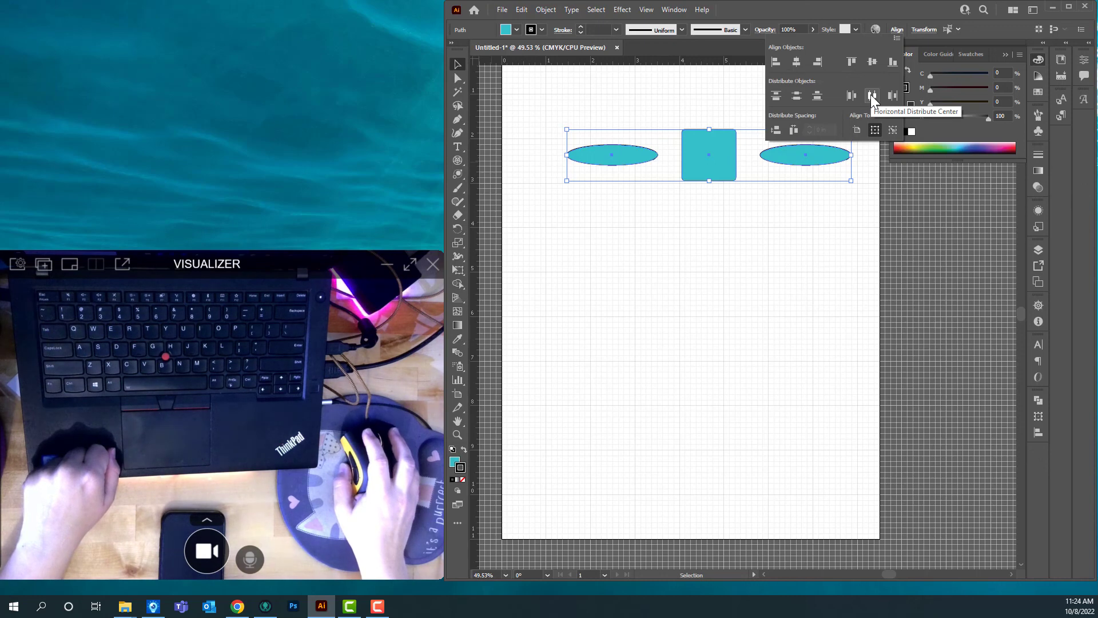
left_click(676, 246)
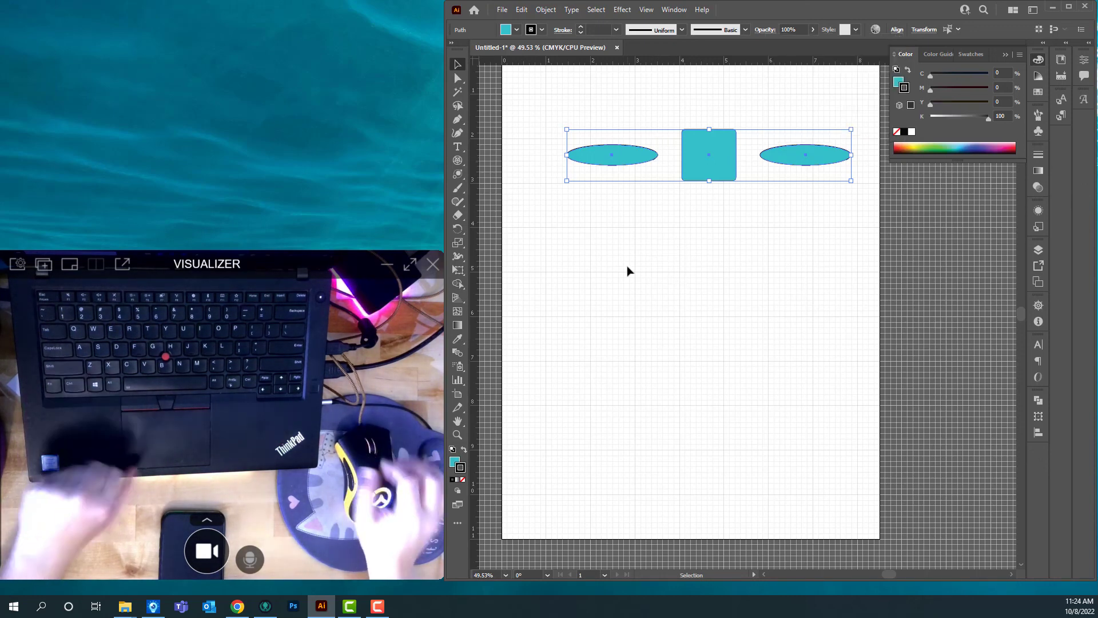
Step: Move the row of three shapes up and slightly left to the top of the artboard
left_click_drag(730, 171, 708, 122)
scroll(695, 206, "up", 3)
left_click_drag(697, 207, 684, 195)
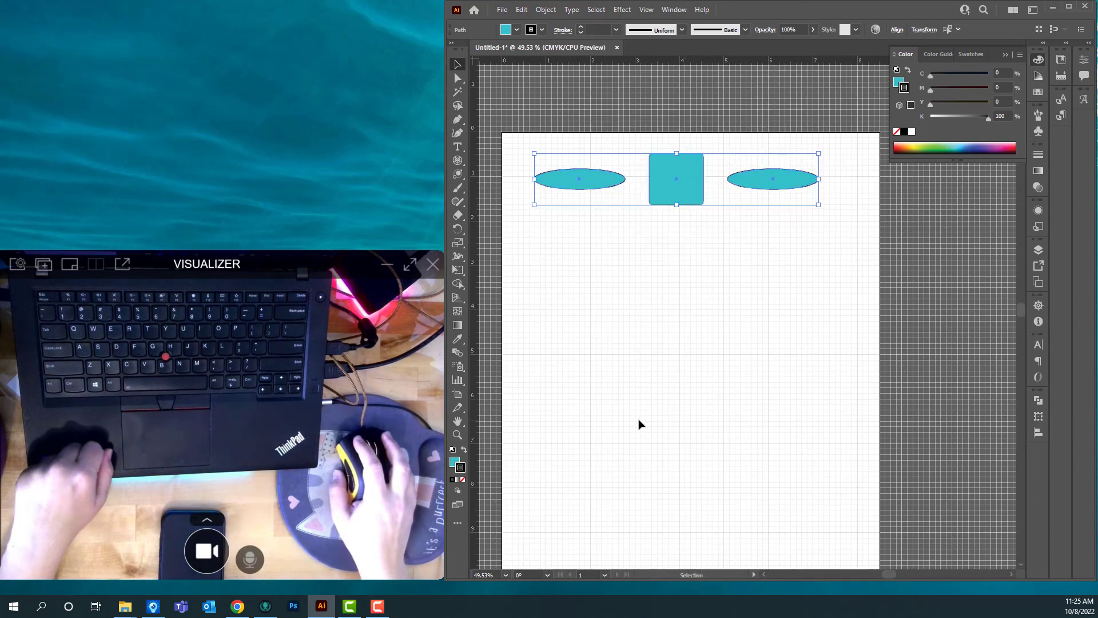